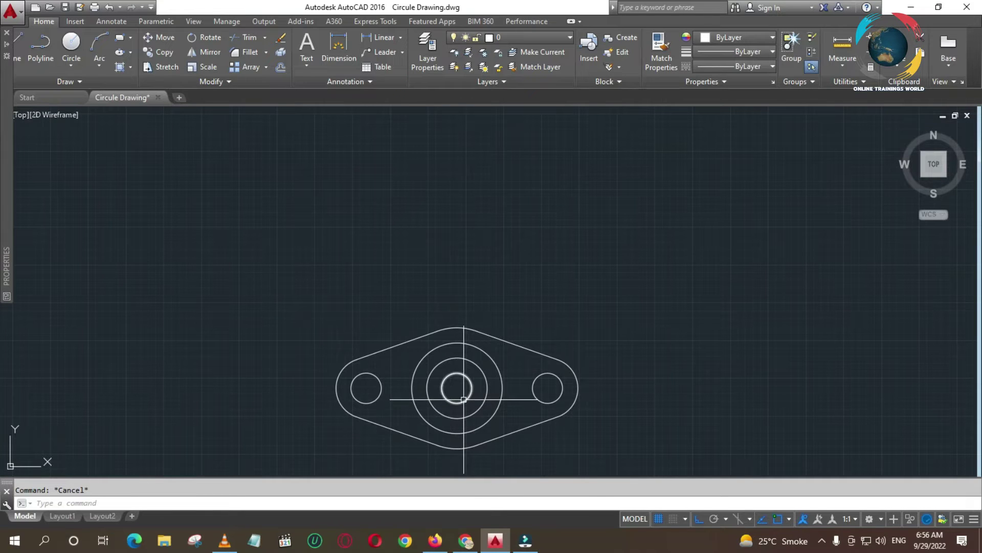
# Draw a vertical construction ray upward from the leftmost quadrant point of the flange outline.
pyautogui.write('L')
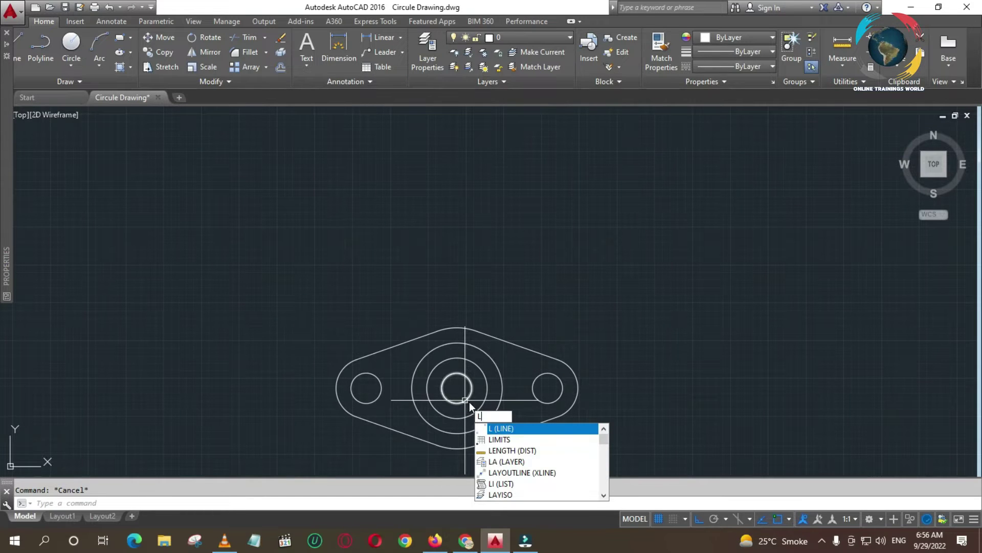
pyautogui.press('Escape')
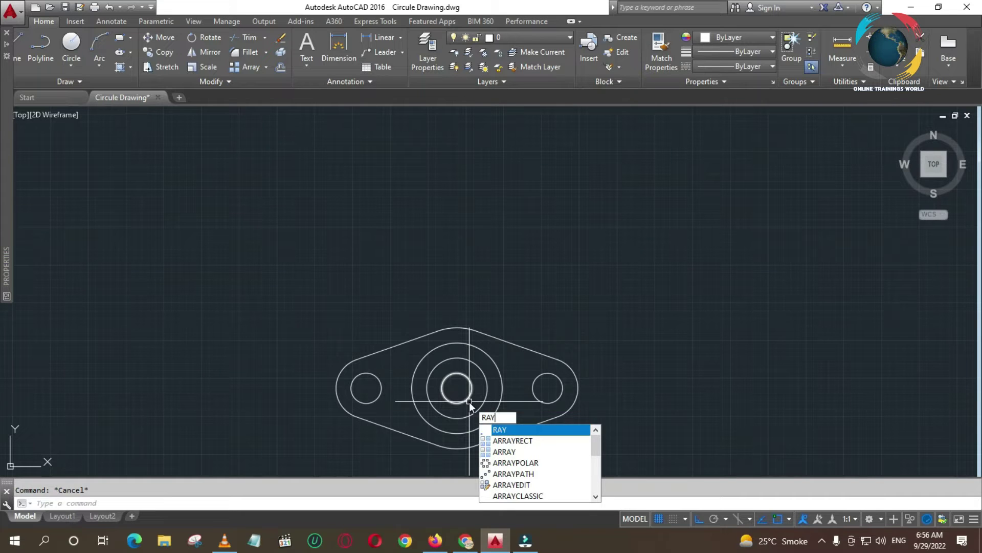
pyautogui.press('Return')
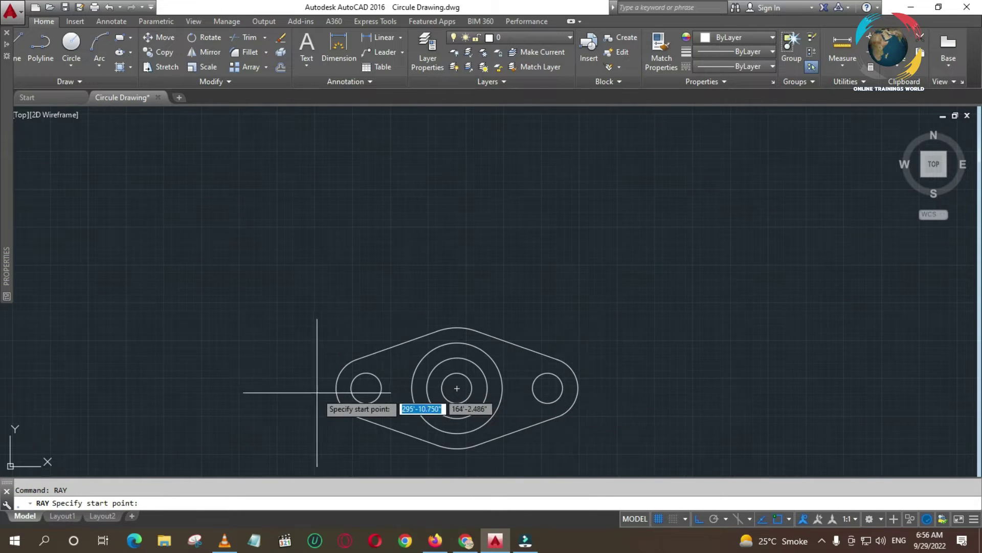
pyautogui.click(336, 388)
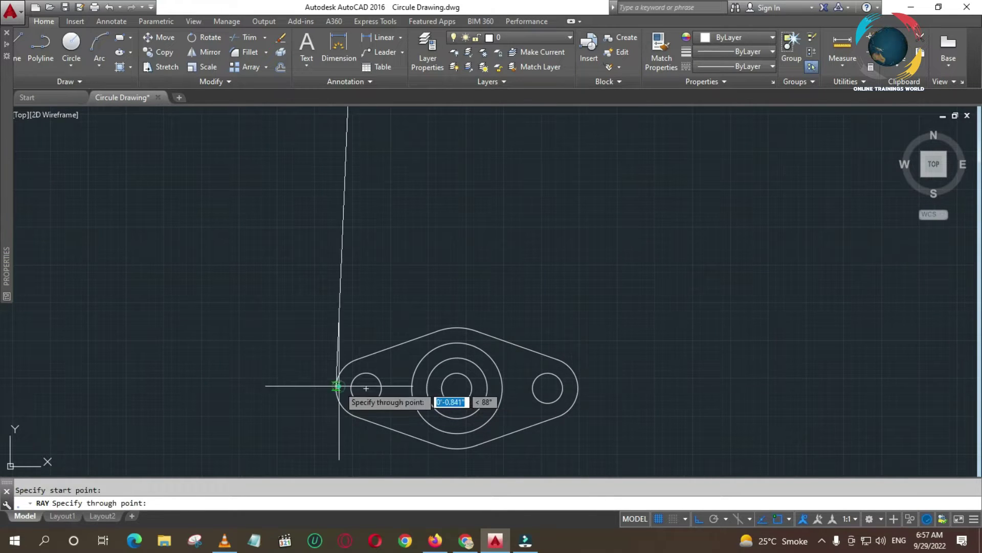
pyautogui.click(366, 308)
pyautogui.press('Return')
# Draw a vertical construction ray upward from the rightmost quadrant point of the flange outline.
pyautogui.press('Return')
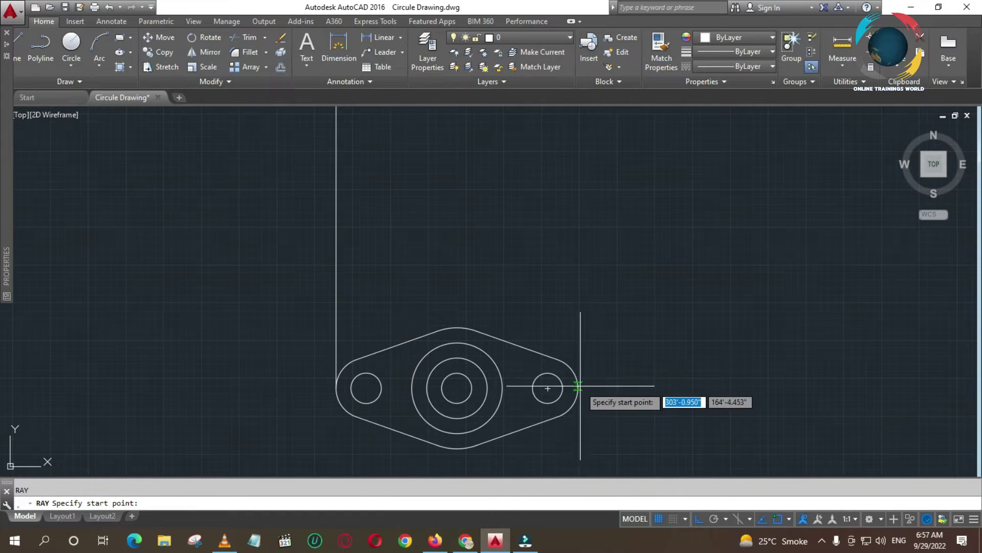
pyautogui.click(578, 388)
pyautogui.click(578, 321)
pyautogui.press('Return')
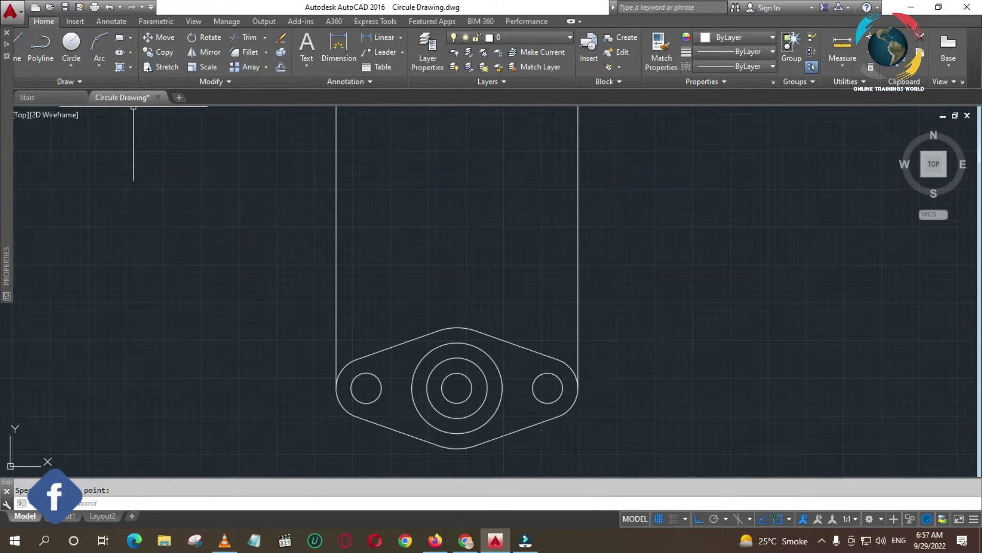
# Draw vertical rays upward from the left and right quadrants of the flange's left bolt hole.
pyautogui.click(77, 82)
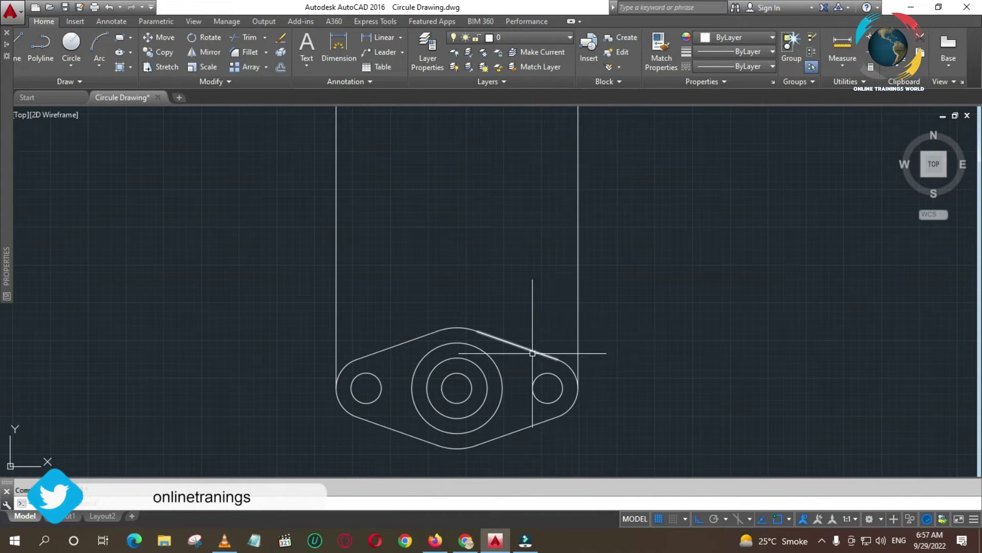
pyautogui.write('ray')
pyautogui.press('Return')
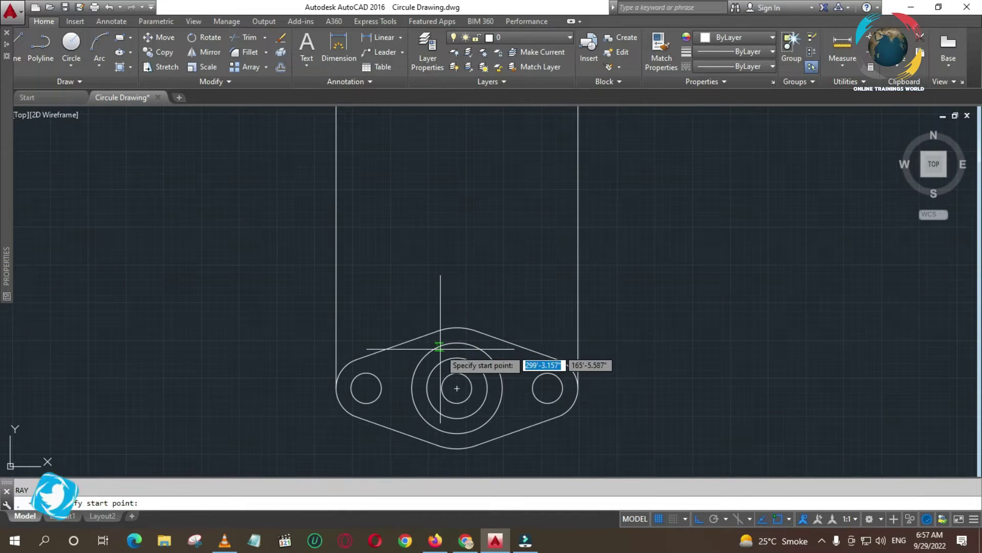
pyautogui.click(350, 388)
pyautogui.click(351, 334)
pyautogui.press('Return')
pyautogui.press('Return')
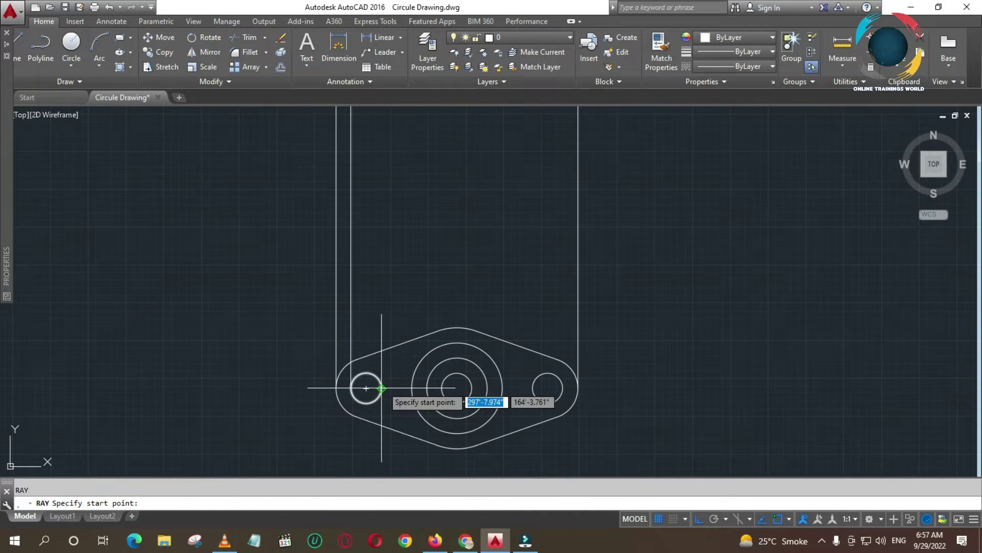
pyautogui.click(382, 388)
pyautogui.click(389, 333)
pyautogui.press('Return')
# Draw vertical rays upward from the left quadrants of the outer and middle concentric circles at the flange's centre.
pyautogui.press('Return')
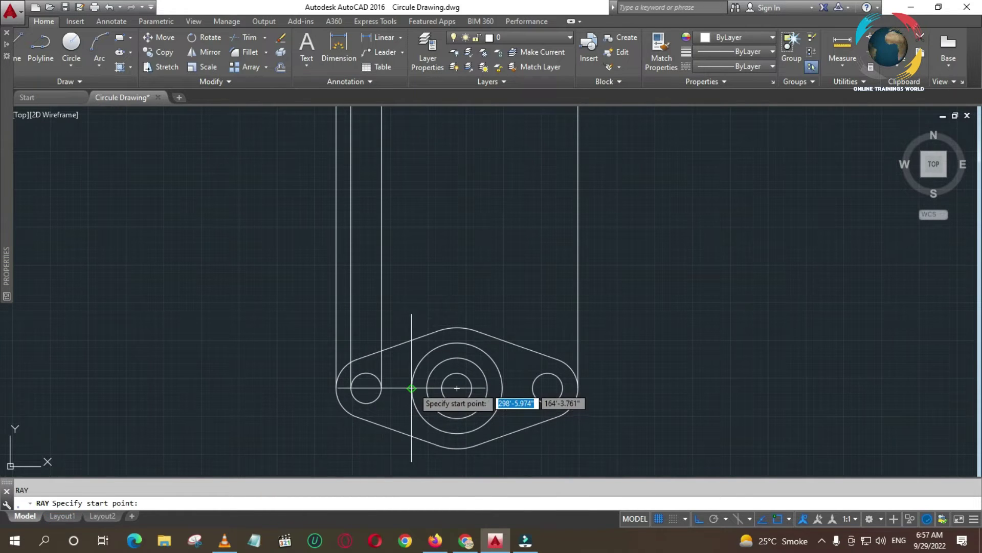
pyautogui.click(411, 388)
pyautogui.click(434, 319)
pyautogui.press('Return')
pyautogui.press('Return')
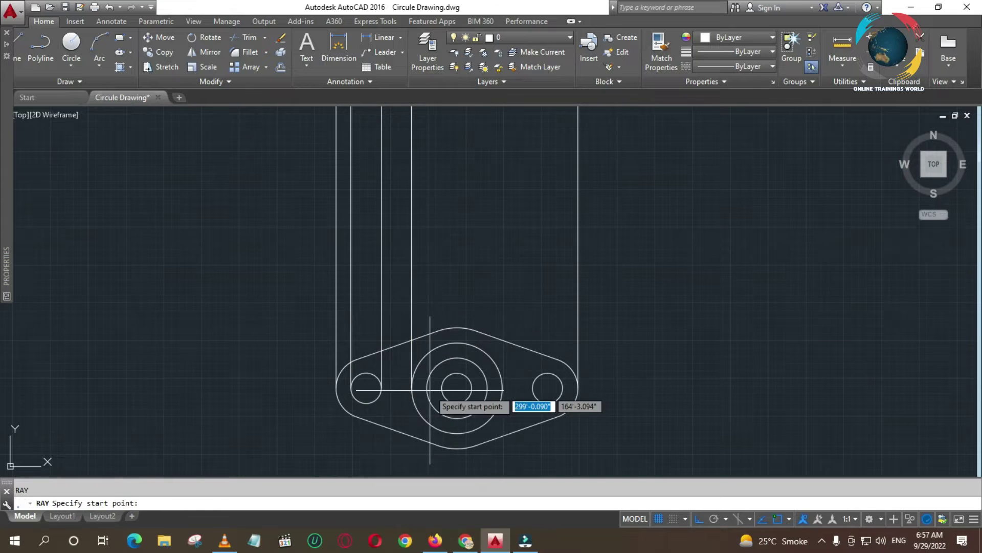
pyautogui.click(427, 388)
pyautogui.click(443, 355)
pyautogui.press('Return')
# Draw vertical rays upward from the left and right quadrants of the innermost central circle.
pyautogui.press('Return')
pyautogui.click(443, 389)
pyautogui.click(441, 320)
pyautogui.press('Return')
pyautogui.press('Return')
pyautogui.click(472, 388)
pyautogui.click(472, 323)
pyautogui.press('Return')
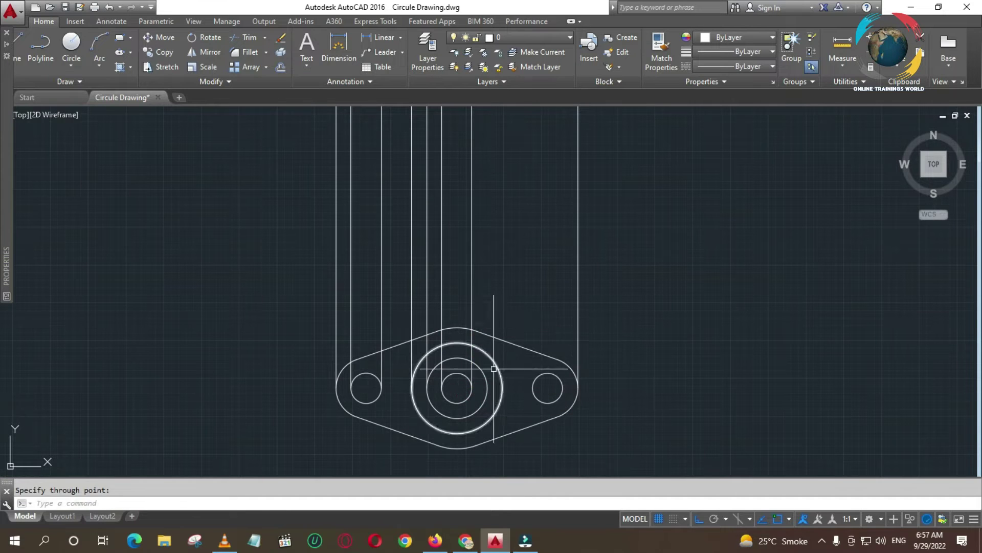
# Draw vertical rays upward from the right quadrants of the middle and outer concentric circles.
pyautogui.press('Return')
pyautogui.click(487, 388)
pyautogui.click(489, 316)
pyautogui.press('Return')
pyautogui.press('Return')
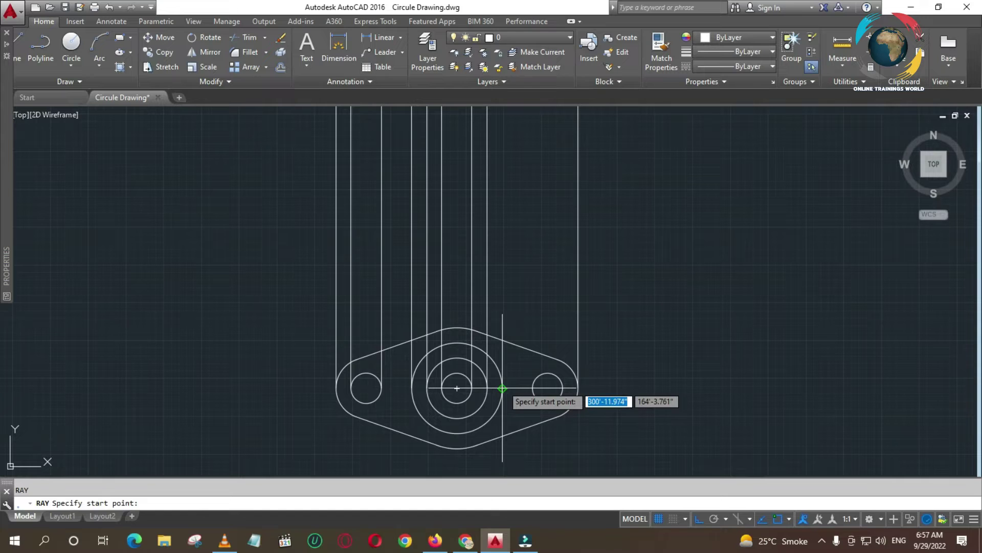
pyautogui.click(503, 388)
pyautogui.click(504, 319)
pyautogui.press('Return')
# Draw vertical rays upward from the left and right quadrants of the flange's right bolt hole.
pyautogui.press('Return')
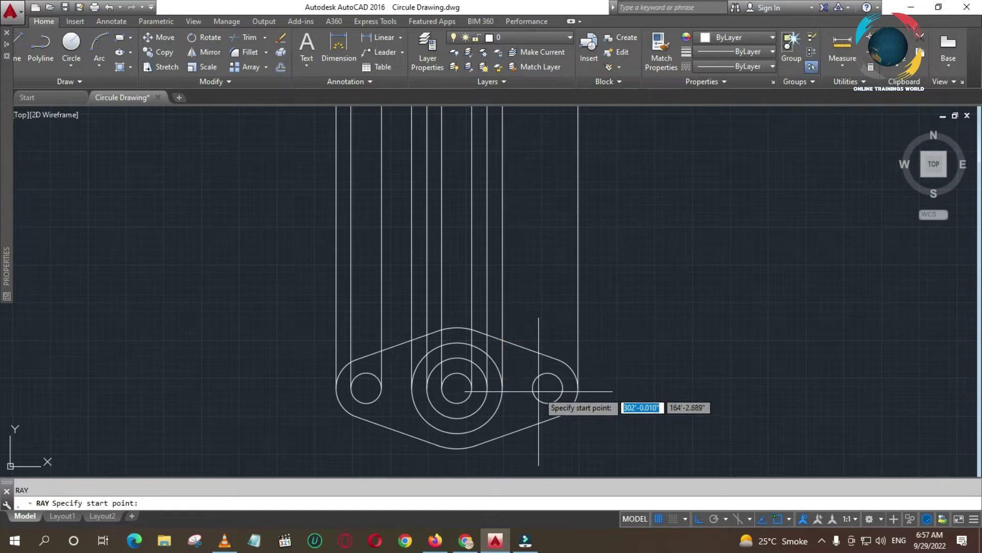
pyautogui.click(533, 388)
pyautogui.click(533, 315)
pyautogui.press('Return')
pyautogui.press('Return')
pyautogui.click(563, 388)
pyautogui.click(563, 328)
pyautogui.press('Return')
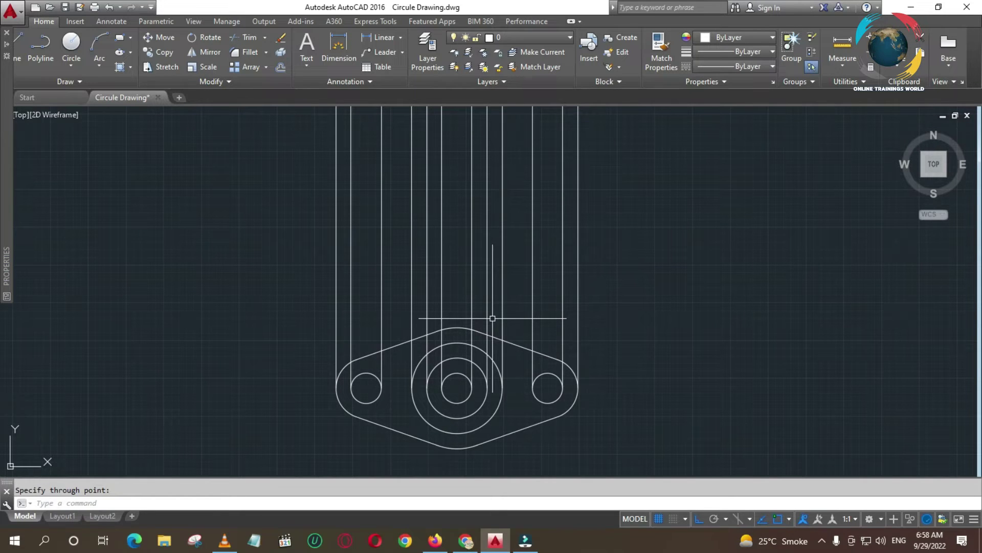
# Draw a horizontal base line just above the flange, from the leftmost ray to the rightmost ray.
pyautogui.press('Return')
pyautogui.write('l')
pyautogui.press('Return')
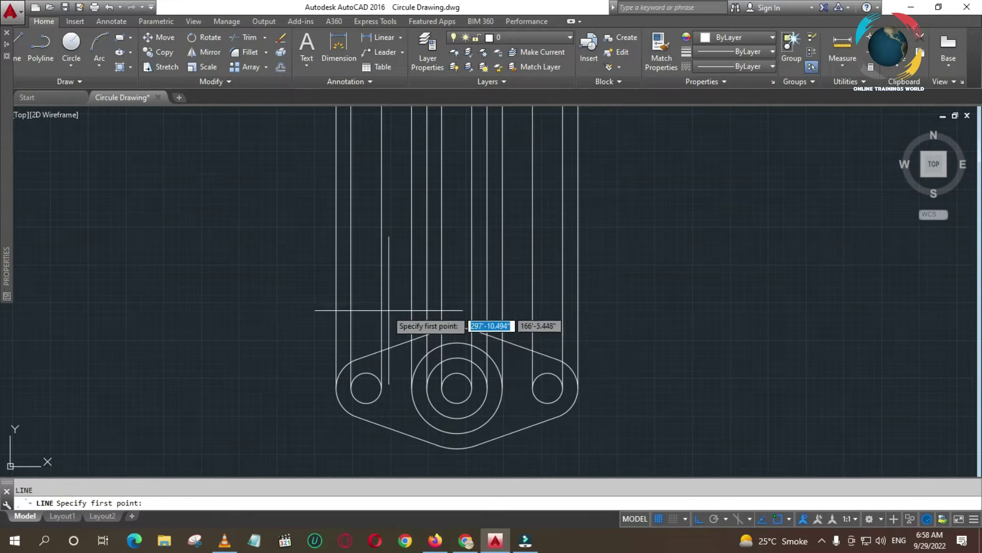
pyautogui.click(336, 297)
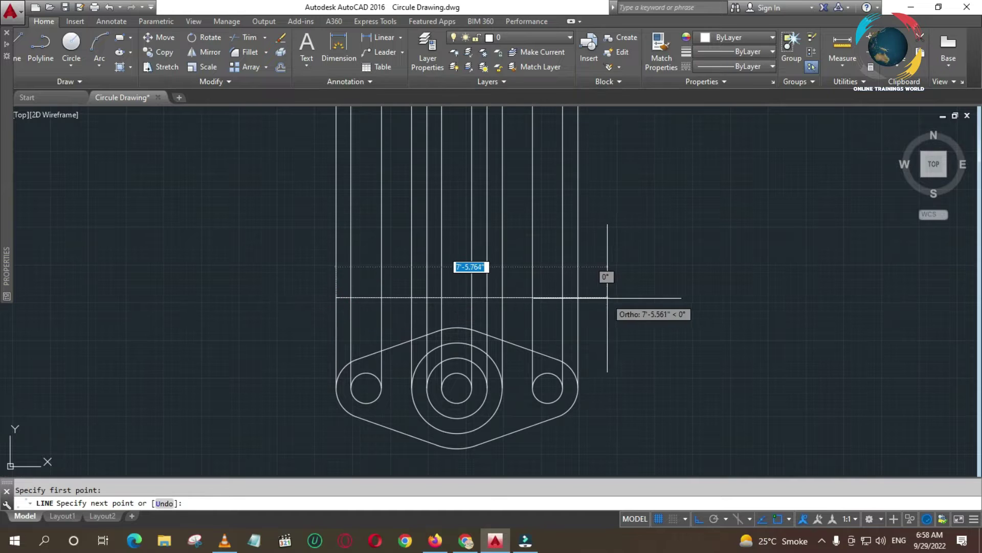
pyautogui.click(577, 297)
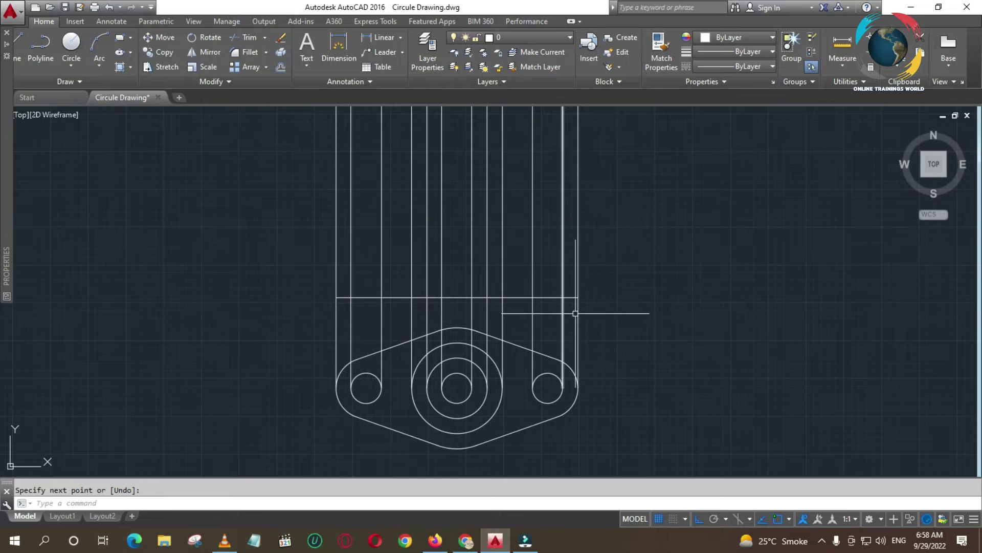
# Trim the vertical rays between the horizontal base line and the flange outline, using all objects as cutting edges.
pyautogui.write('TR')
pyautogui.press('Return')
pyautogui.press('Return')
pyautogui.click(642, 310)
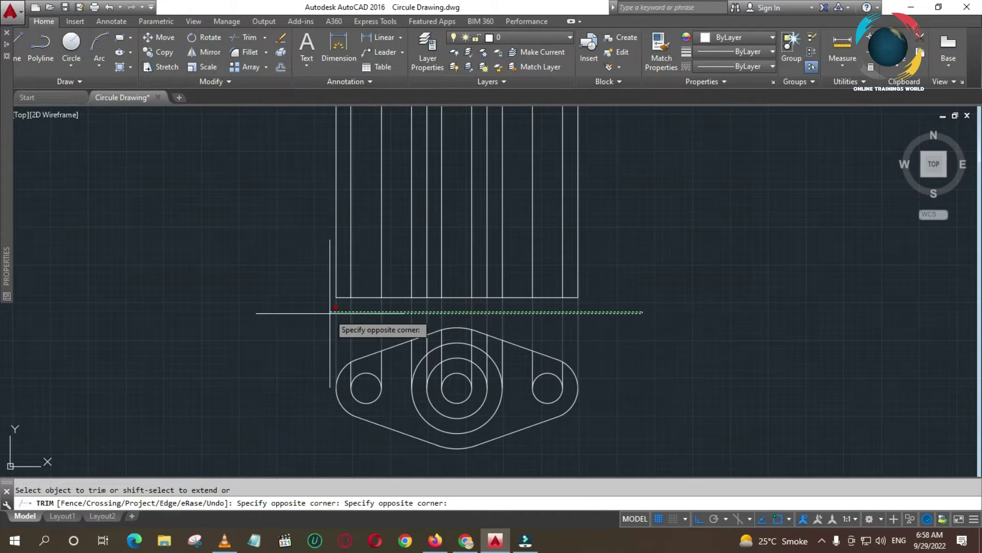
pyautogui.click(333, 312)
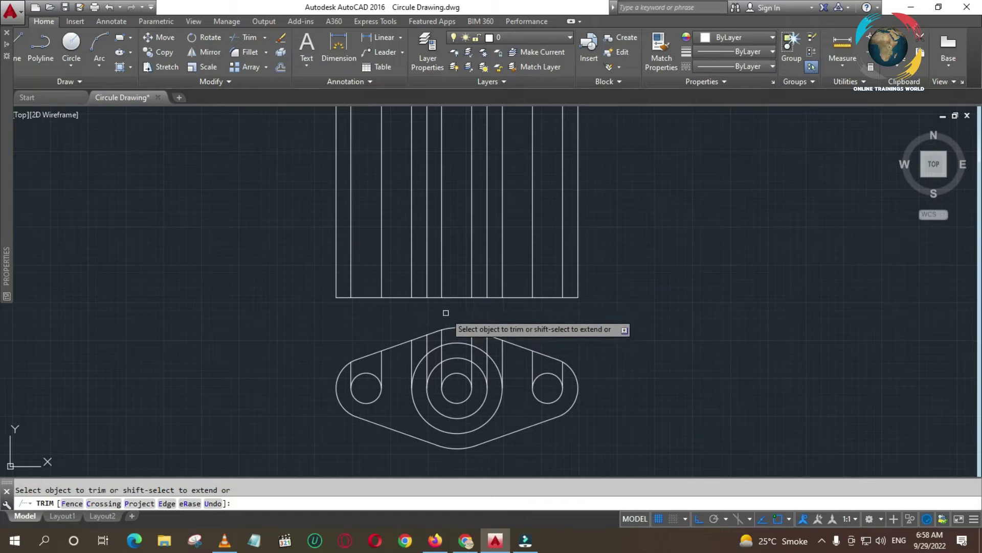
pyautogui.click(547, 297)
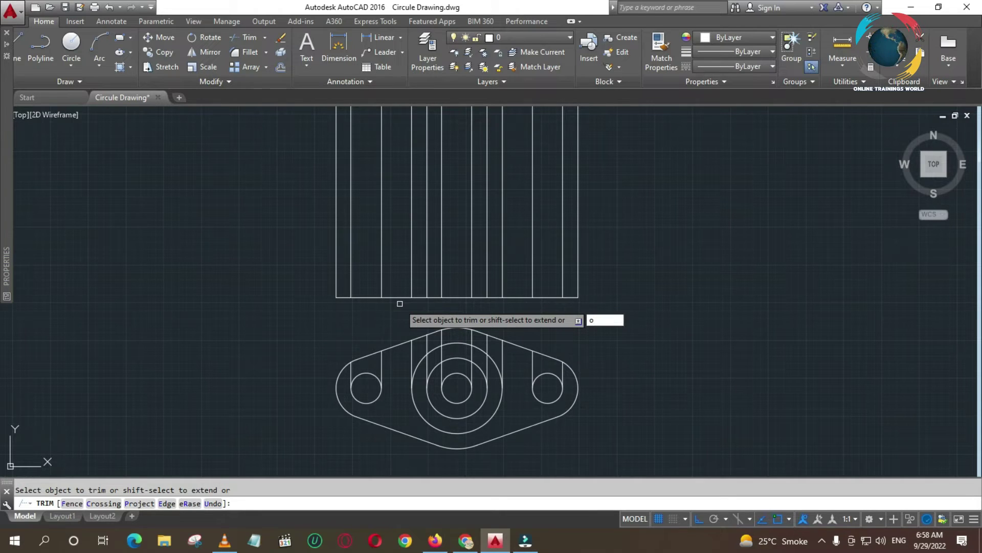
pyautogui.press('Escape')
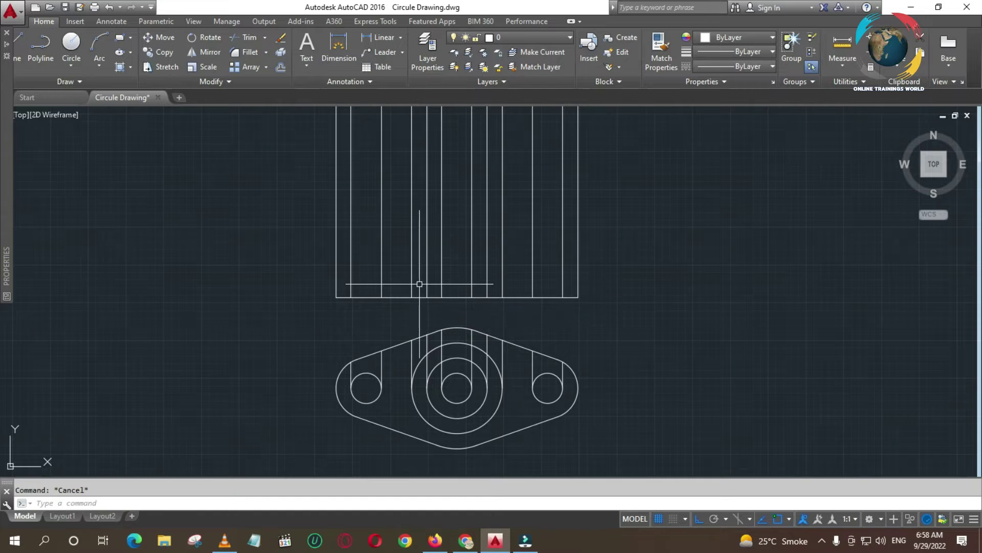
# Offset the horizontal base line upward by 10 inches.
pyautogui.write('o')
pyautogui.press('Return')
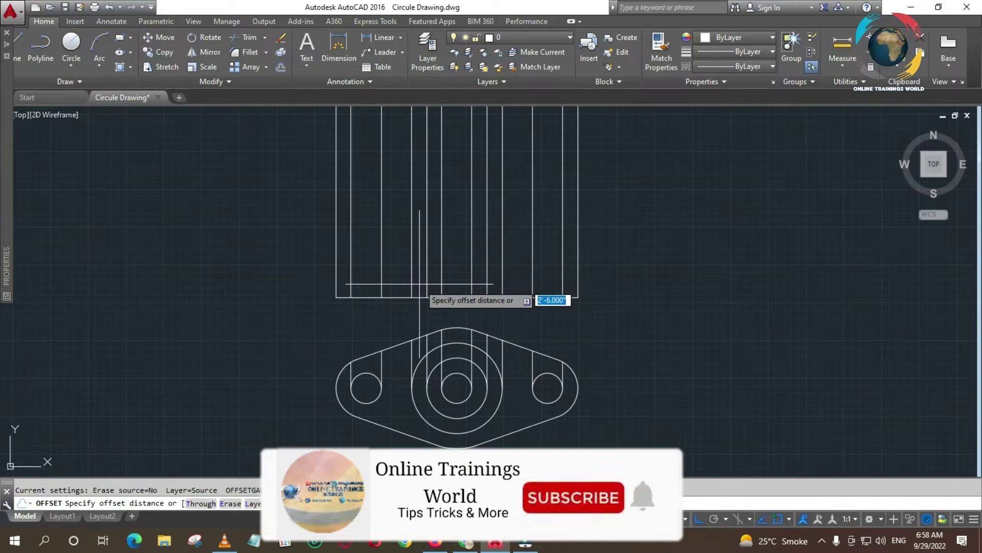
pyautogui.write('10')
pyautogui.press('Return')
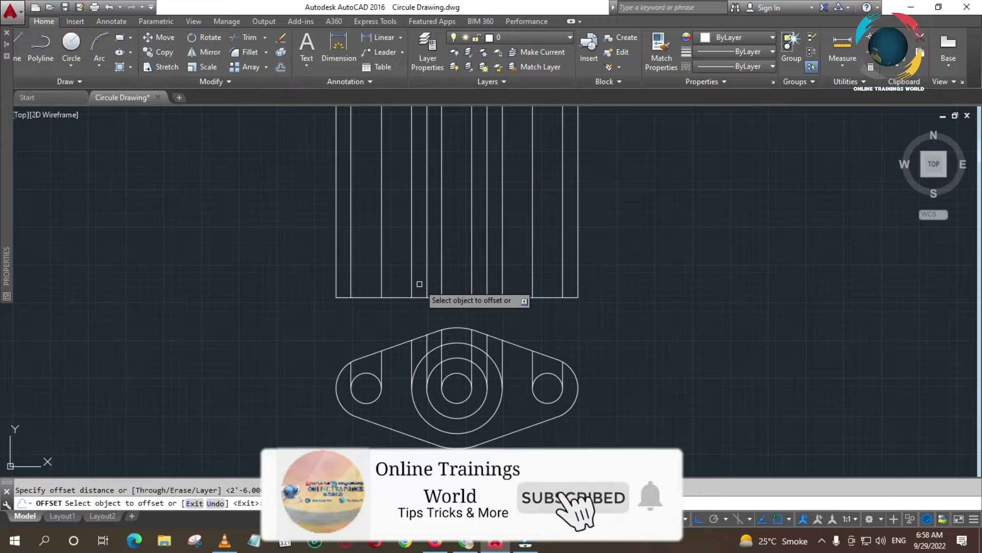
pyautogui.click(391, 298)
pyautogui.click(394, 266)
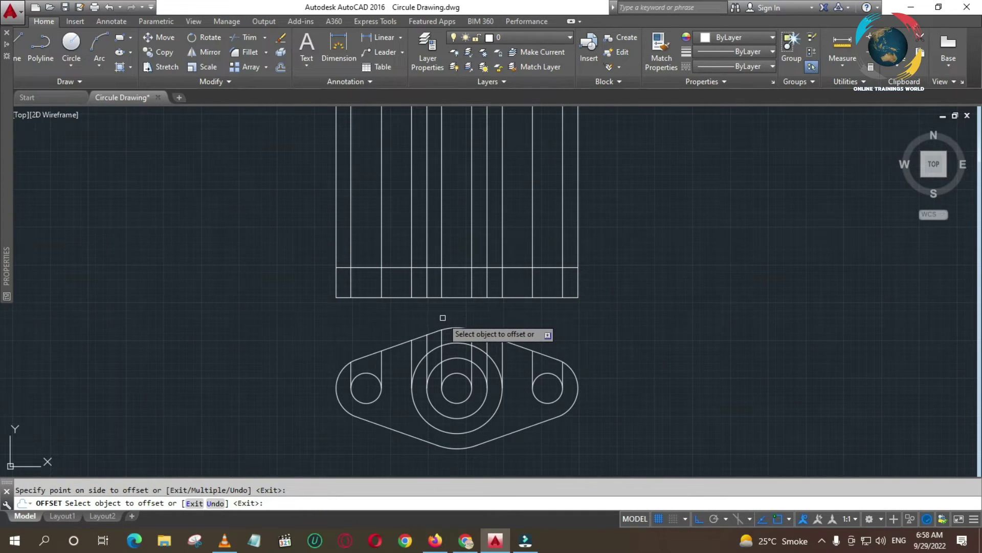
pyautogui.press('Escape')
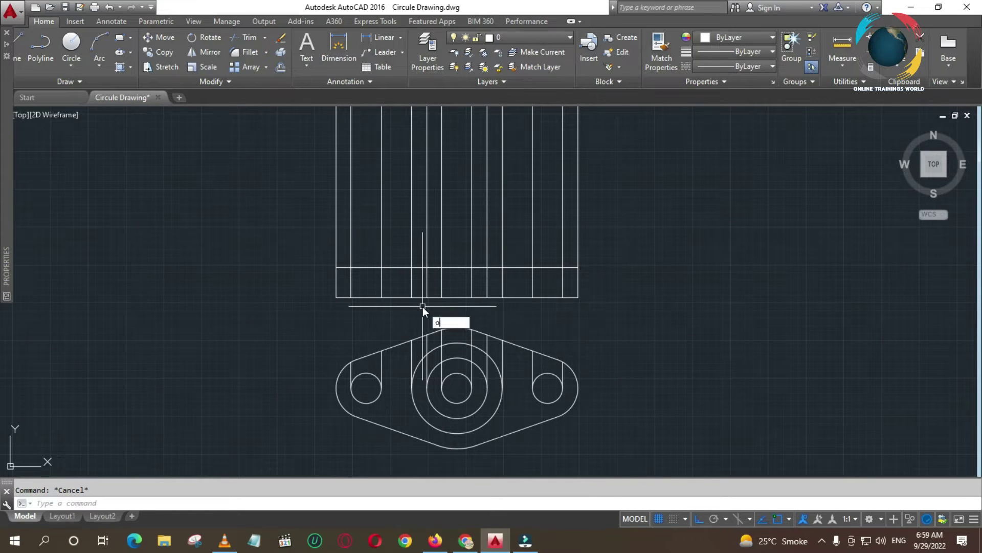
# Offset the horizontal base line upward by 30 inches.
pyautogui.write('o')
pyautogui.press('Return')
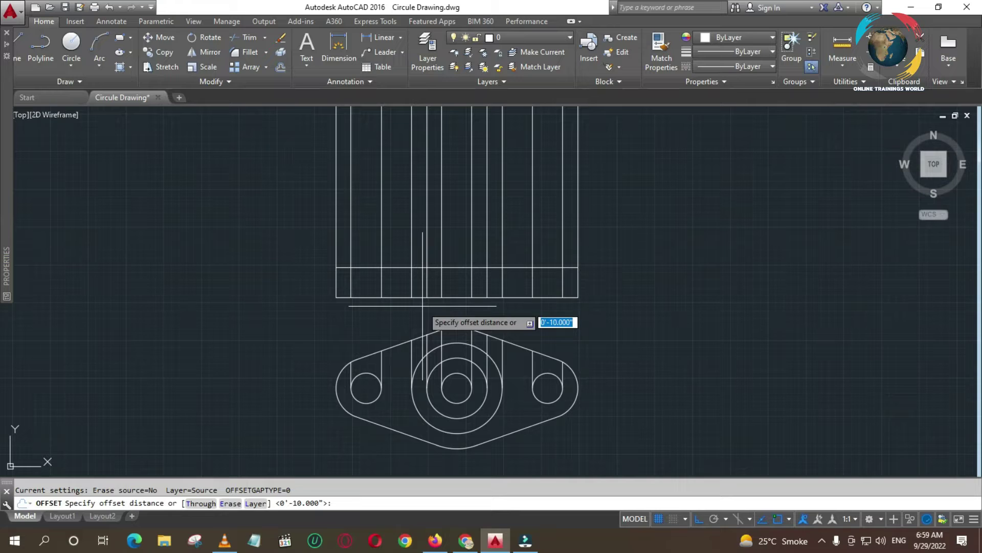
pyautogui.write('30')
pyautogui.press('Return')
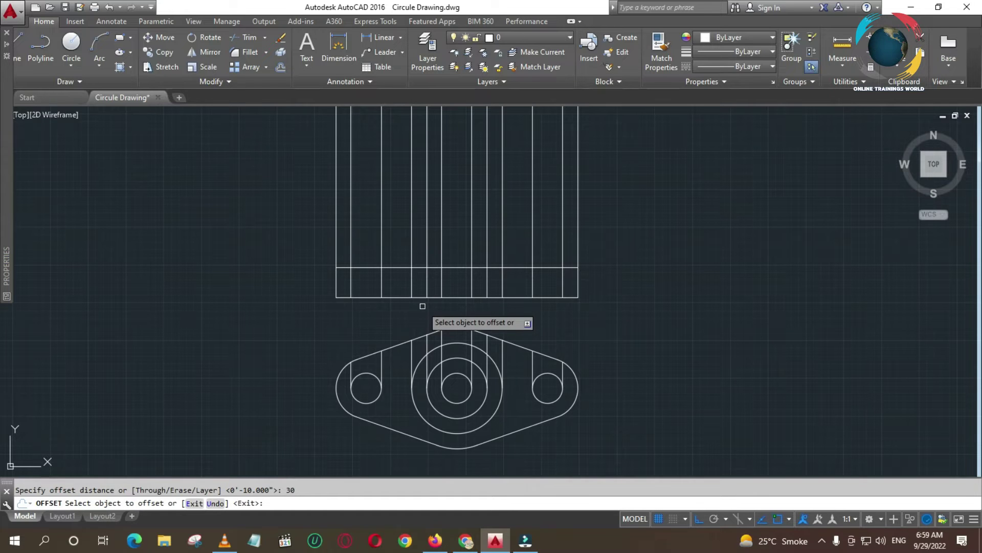
pyautogui.click(392, 297)
pyautogui.click(398, 239)
pyautogui.press('Escape')
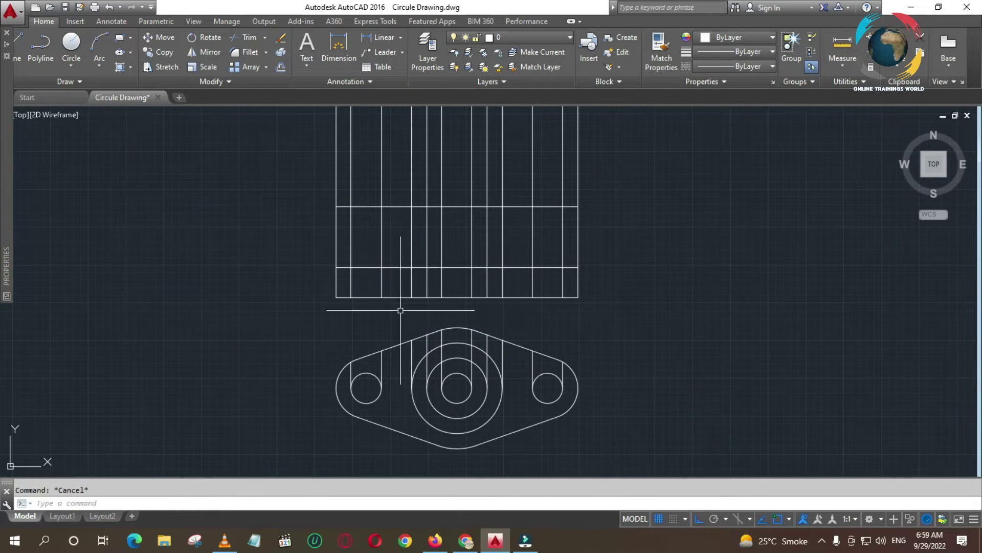
# Trim all vertical rays above the uppermost horizontal line, using all objects as cutting edges.
pyautogui.write('tr')
pyautogui.press('Return')
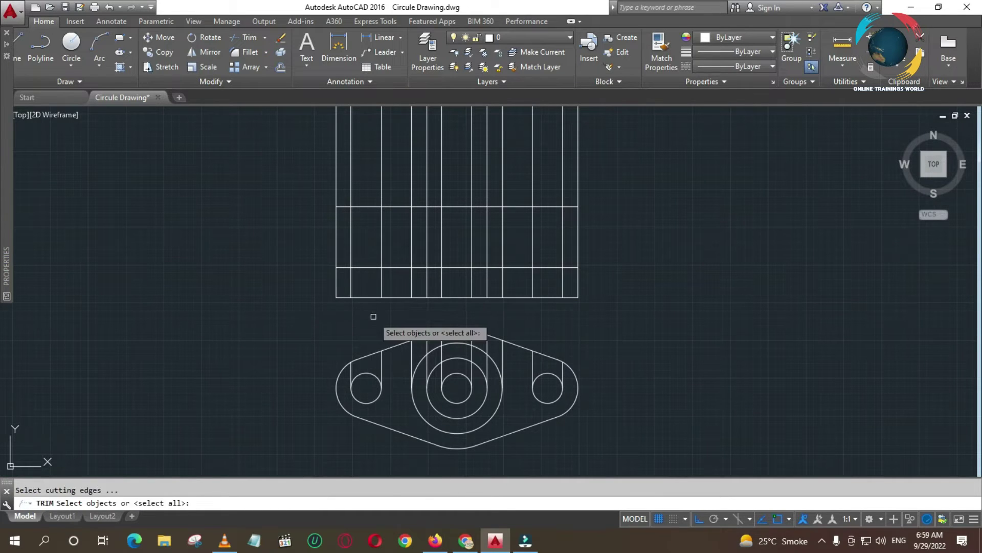
pyautogui.press('Return')
pyautogui.click(628, 135)
pyautogui.click(184, 153)
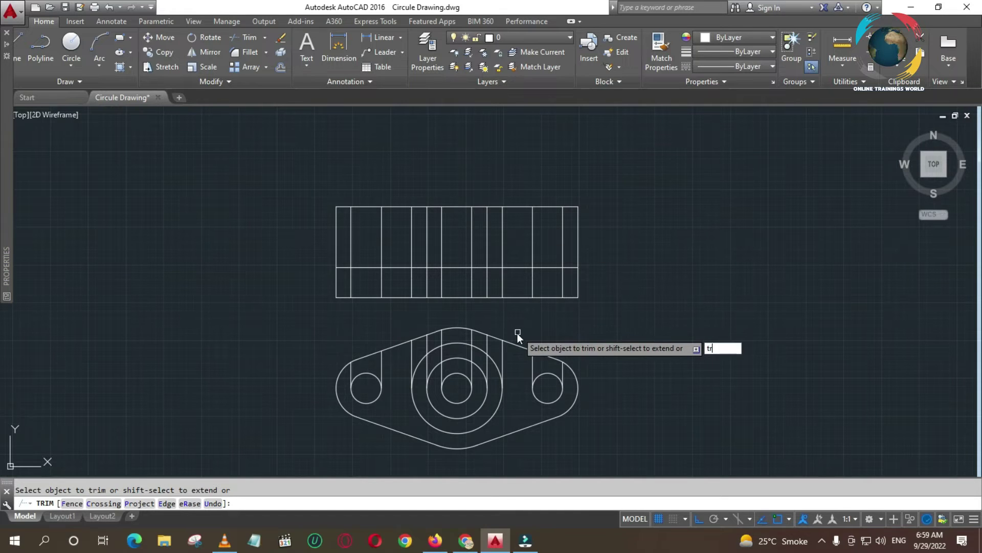
# Trim the lines above the flange's upper edge on both sides of the central boss in the front view.
pyautogui.press('Return')
pyautogui.write('te cor')
pyautogui.press('Return')
pyautogui.press('Return')
pyautogui.click(395, 185)
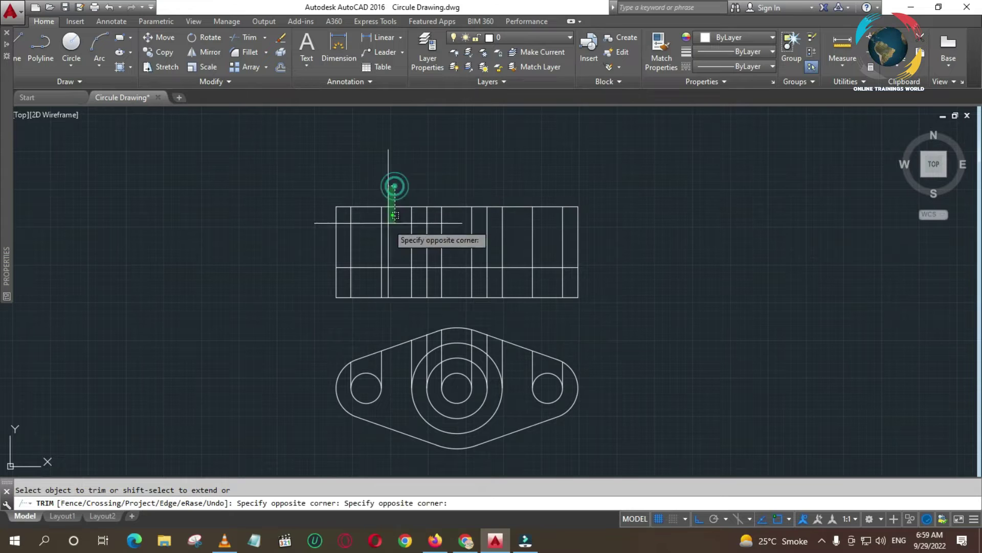
pyautogui.click(327, 233)
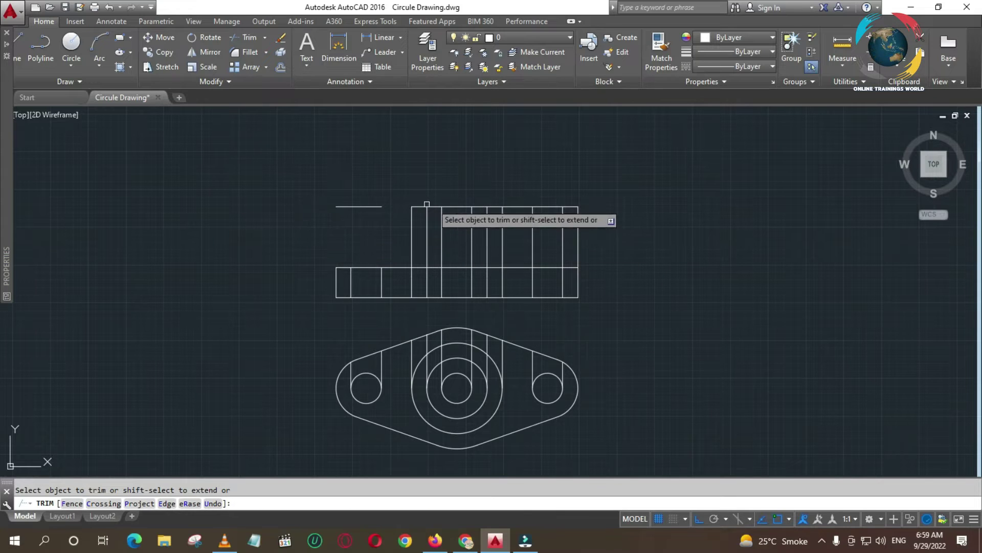
pyautogui.click(521, 192)
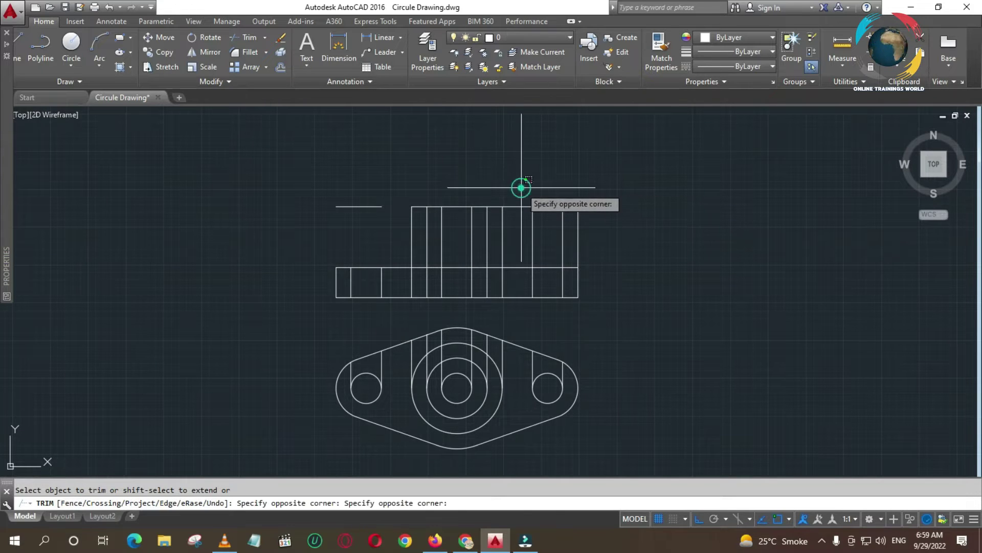
pyautogui.click(595, 242)
pyautogui.press('Escape')
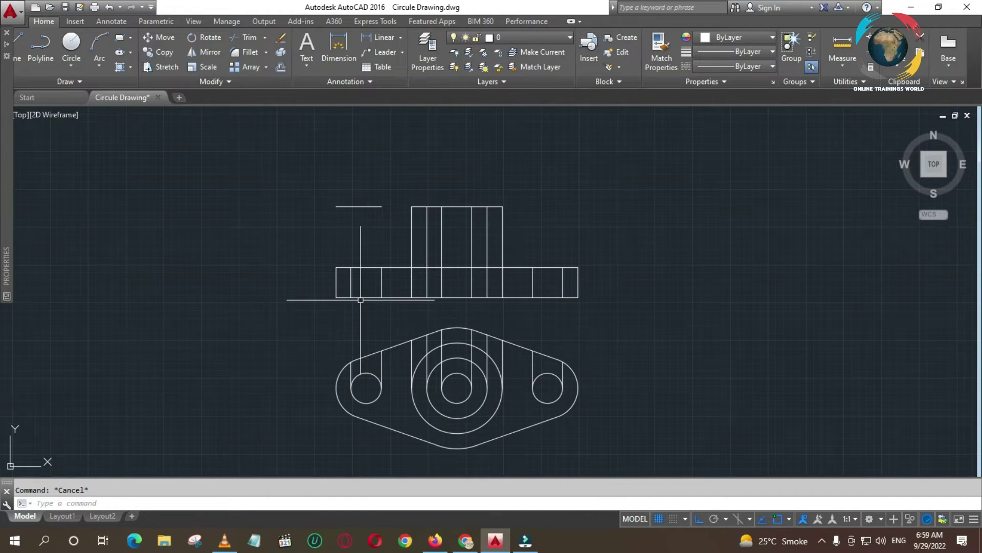
# Try to trim the boss's two left vertical lines within the flange thickness in the front view.
pyautogui.press('Return')
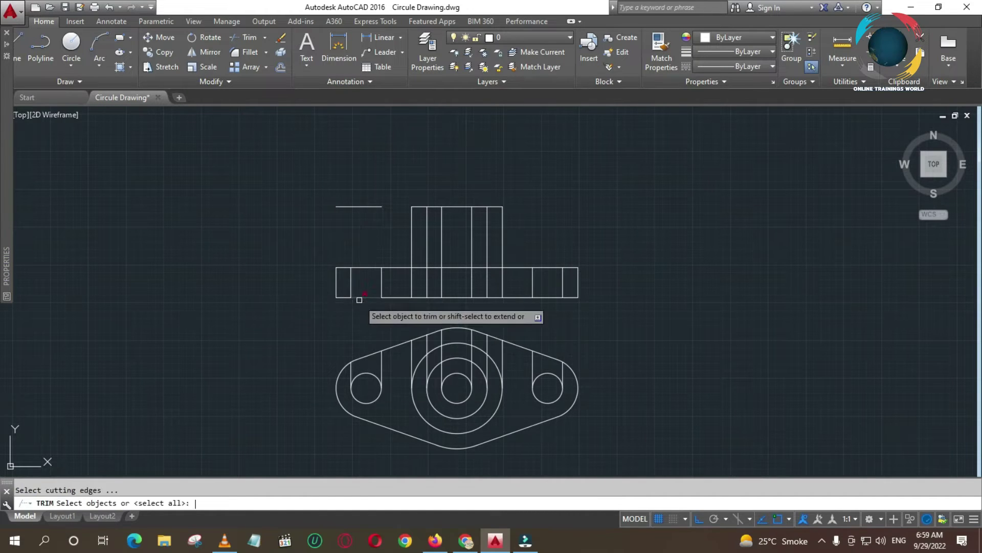
pyautogui.press('Return')
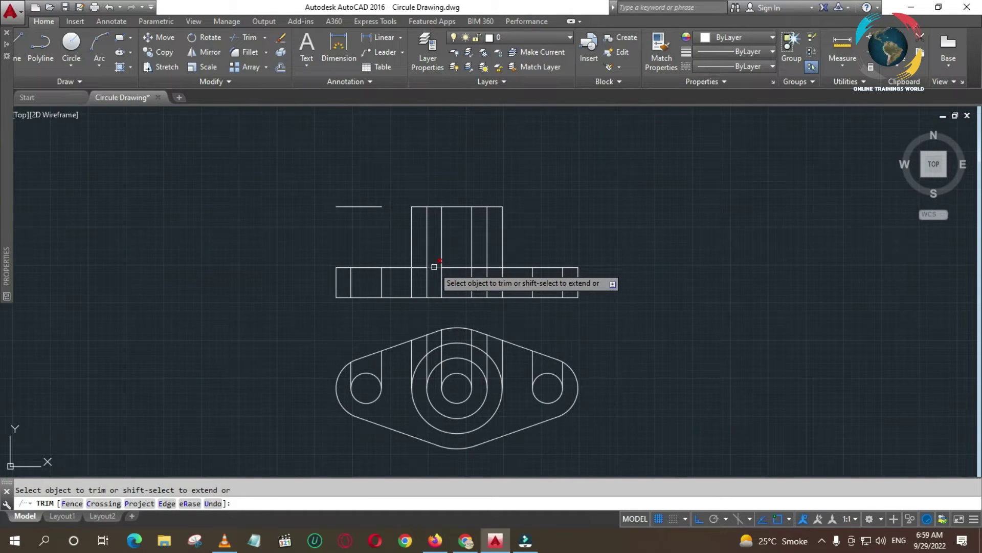
pyautogui.click(428, 282)
pyautogui.click(412, 281)
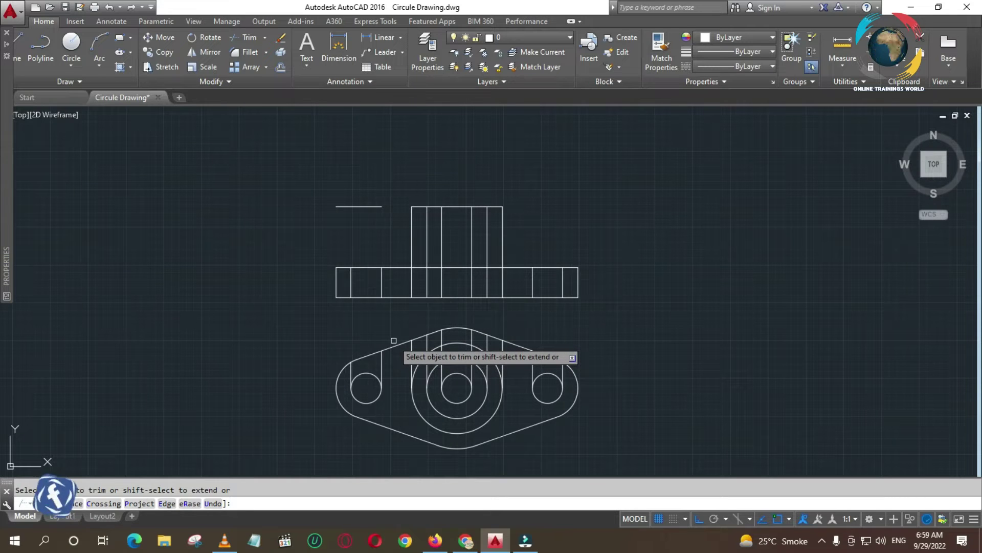
pyautogui.press('Escape')
# Erase the stray horizontal line beside the boss, and draw a slanted line from the boss's second vertical's top to its left base corner.
pyautogui.click(368, 206)
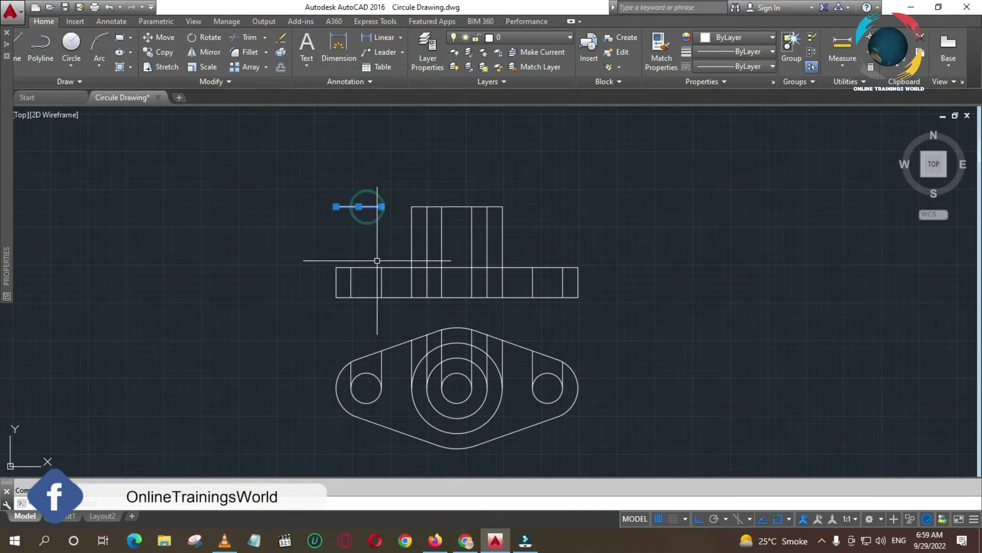
pyautogui.write('l')
pyautogui.press('Return')
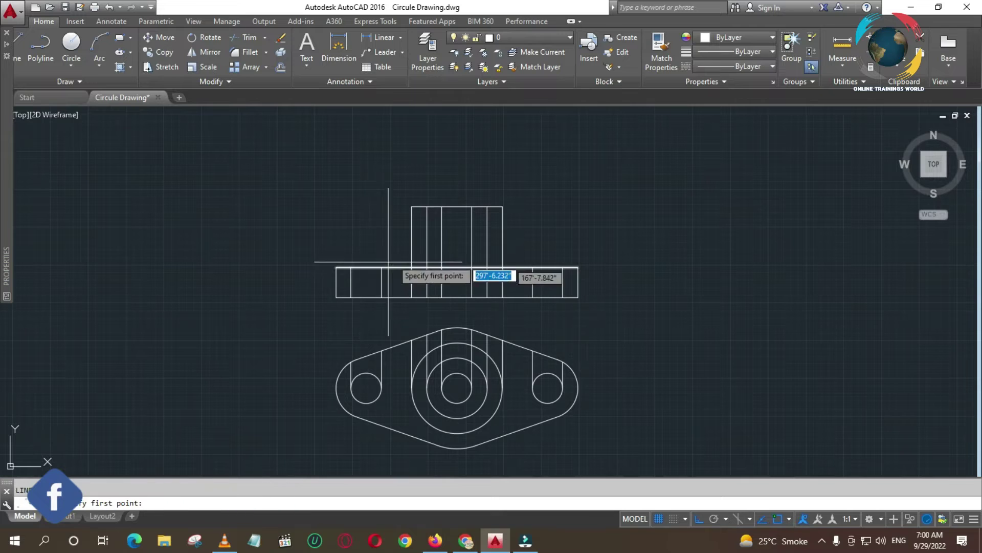
pyautogui.click(427, 207)
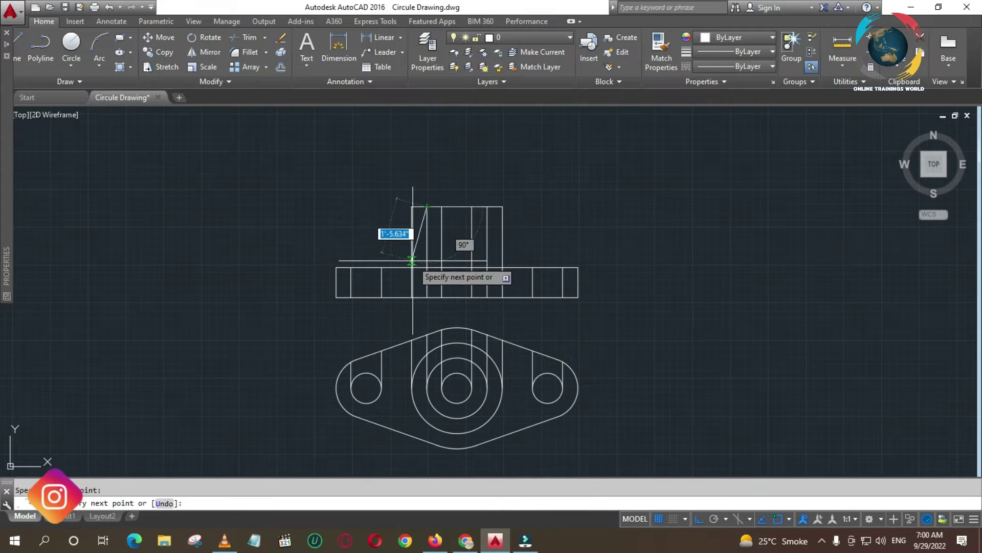
pyautogui.click(412, 267)
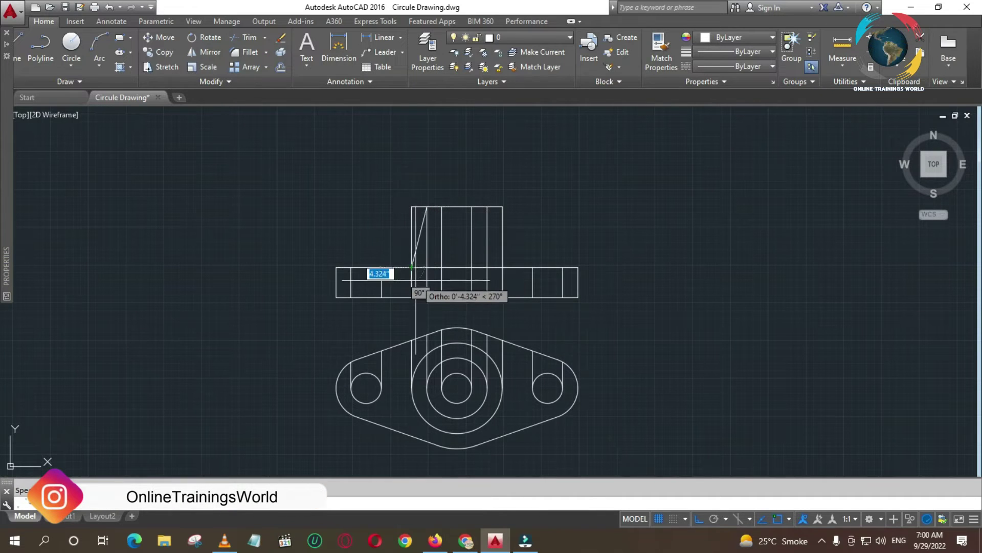
pyautogui.press('Return')
# Try to draw a matching slanted line on the boss's right side in the front view.
pyautogui.press('Return')
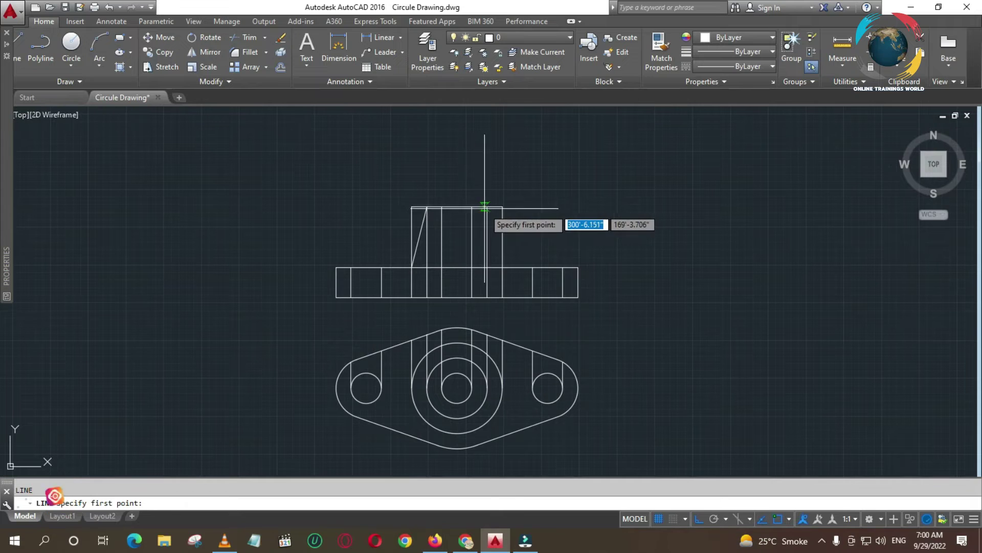
pyautogui.click(487, 207)
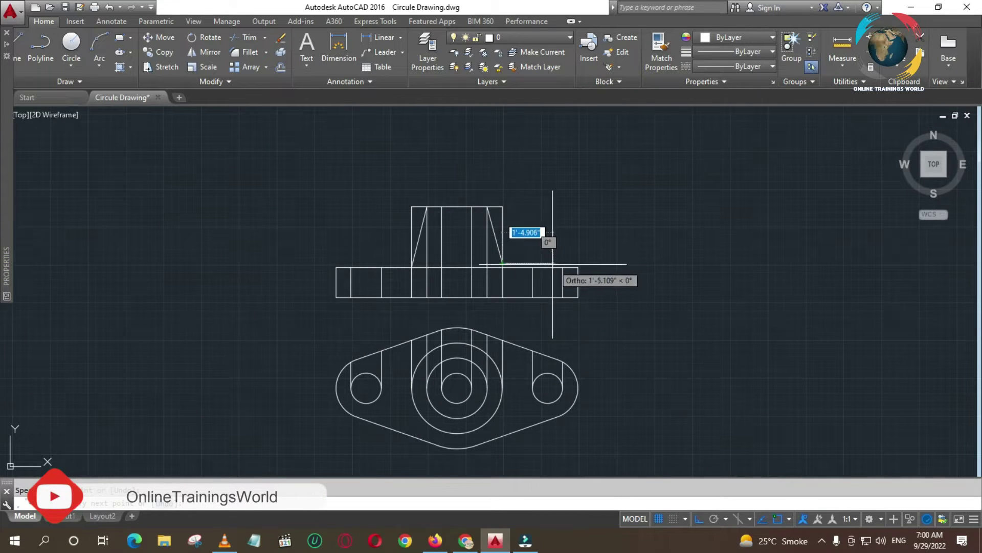
pyautogui.press('Escape')
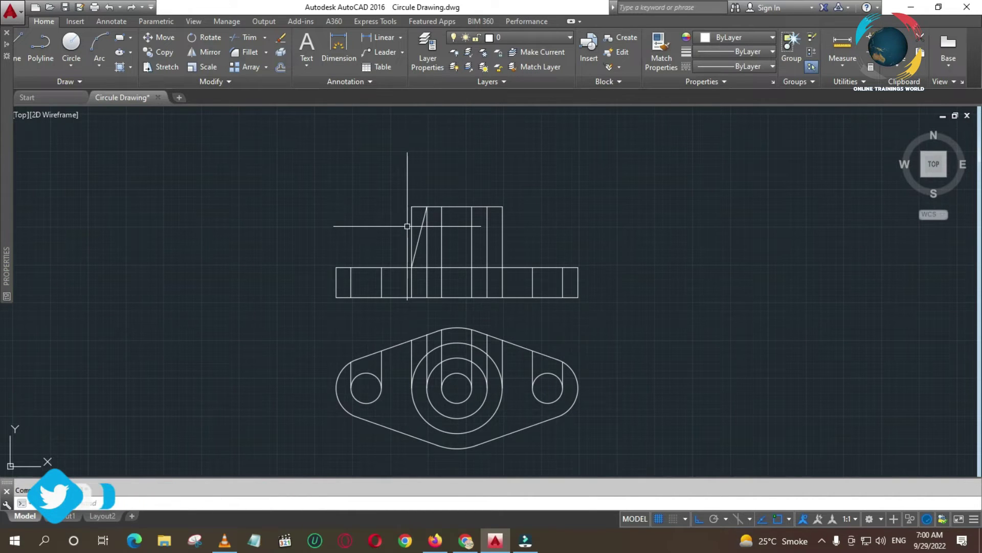
# Draw a slanted line from the second-last boss vertical's upper end to where the boss's right edge meets the flange's upper edge.
pyautogui.write('l')
pyautogui.press('Return')
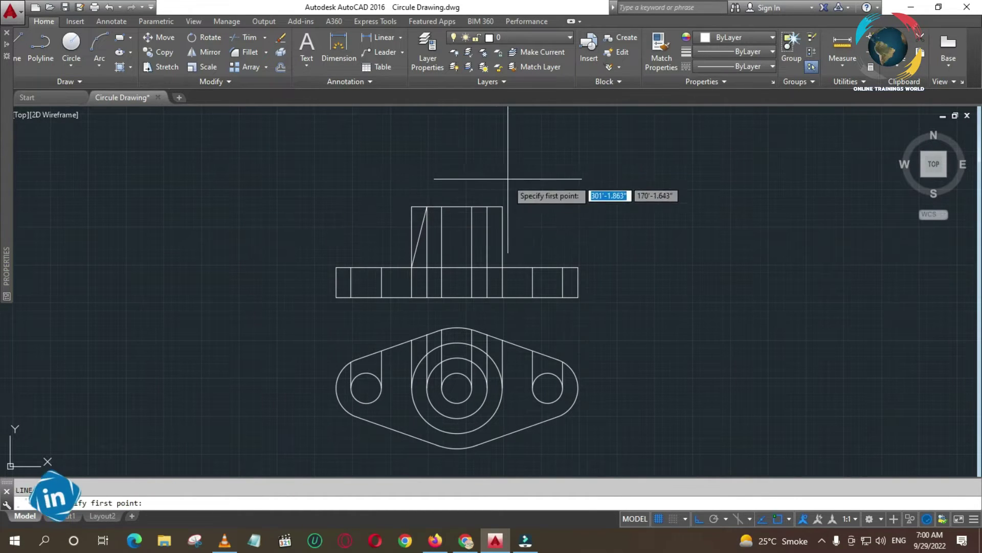
pyautogui.click(486, 207)
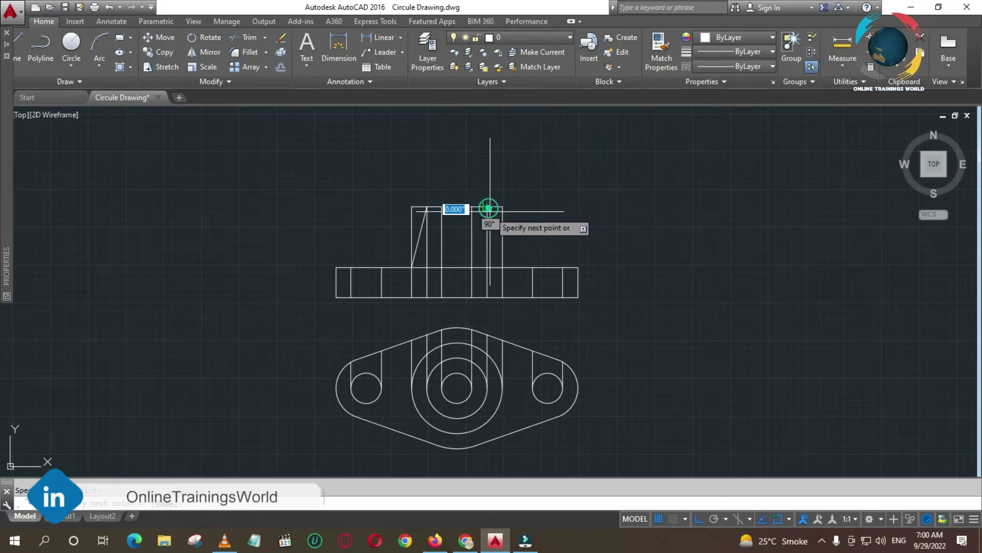
pyautogui.click(503, 267)
pyautogui.press('Return')
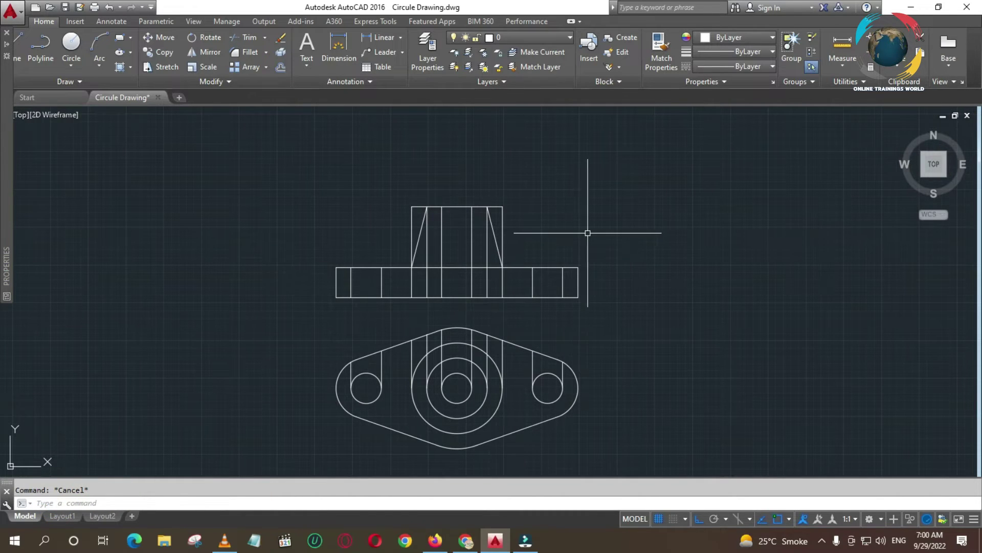
# Trim the boss corners outside both slanted lines in the front view, using all objects as cutting edges.
pyautogui.write('tr')
pyautogui.press('Return')
pyautogui.press('Return')
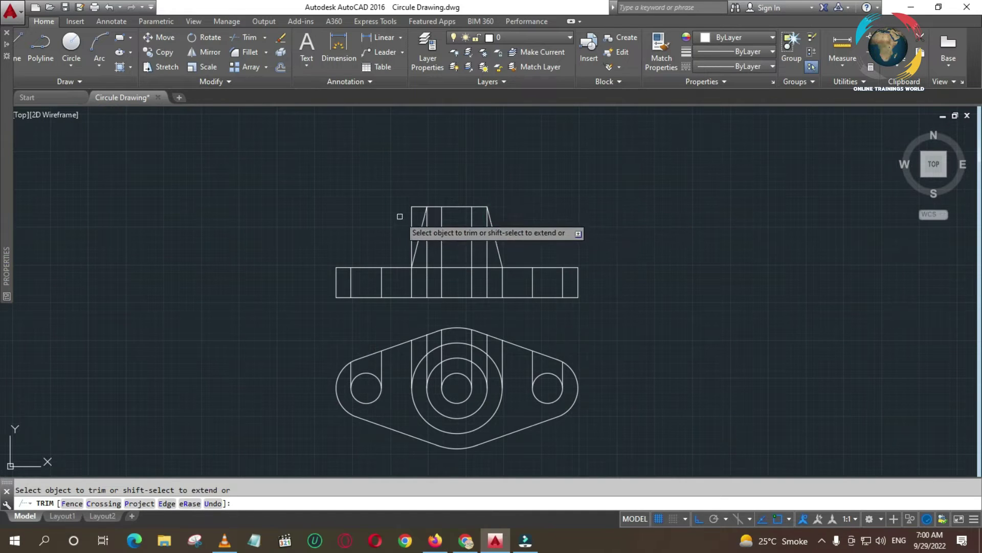
pyautogui.click(416, 209)
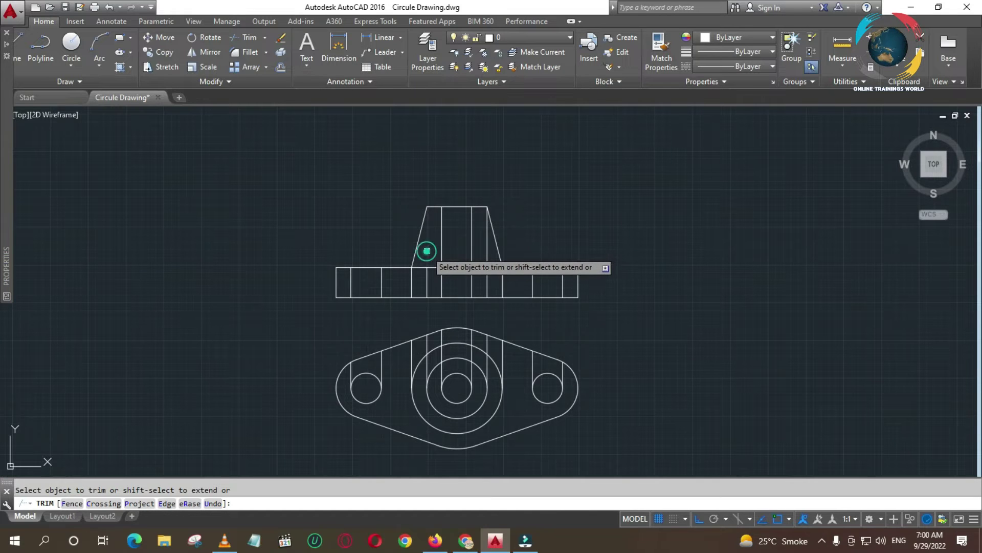
# Remove the flange's upper-edge segments beneath the boss and the leftover verticals, keeping only the central hole's two lines inside.
pyautogui.click(433, 267)
pyautogui.click(452, 267)
pyautogui.click(481, 267)
pyautogui.click(495, 267)
pyautogui.click(418, 267)
pyautogui.click(427, 276)
pyautogui.press('Escape')
pyautogui.click(427, 280)
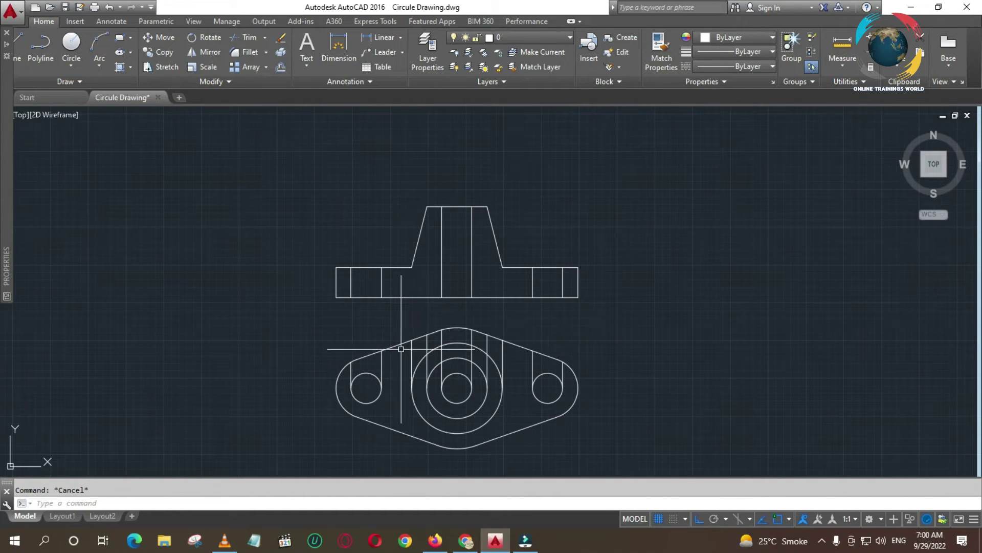
# Fillet the upper and base corners of the boss's left side in the front view with a 5-inch radius.
pyautogui.write('F')
pyautogui.press('Return')
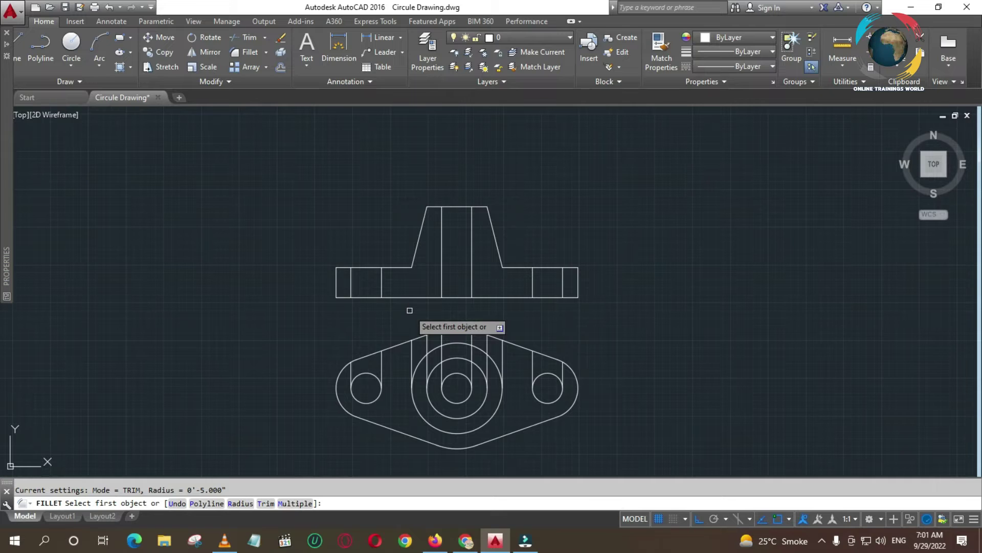
pyautogui.write('r')
pyautogui.press('Return')
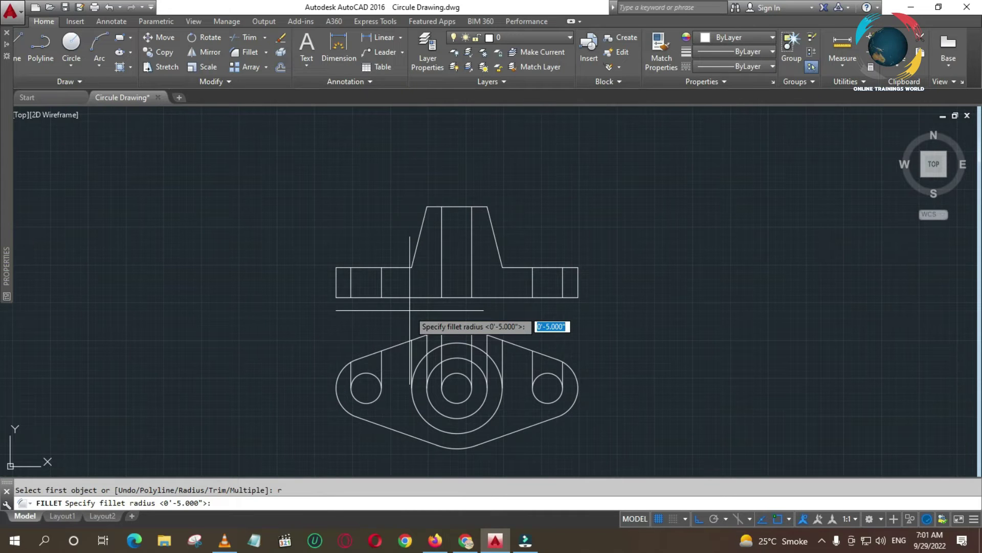
pyautogui.press('Return')
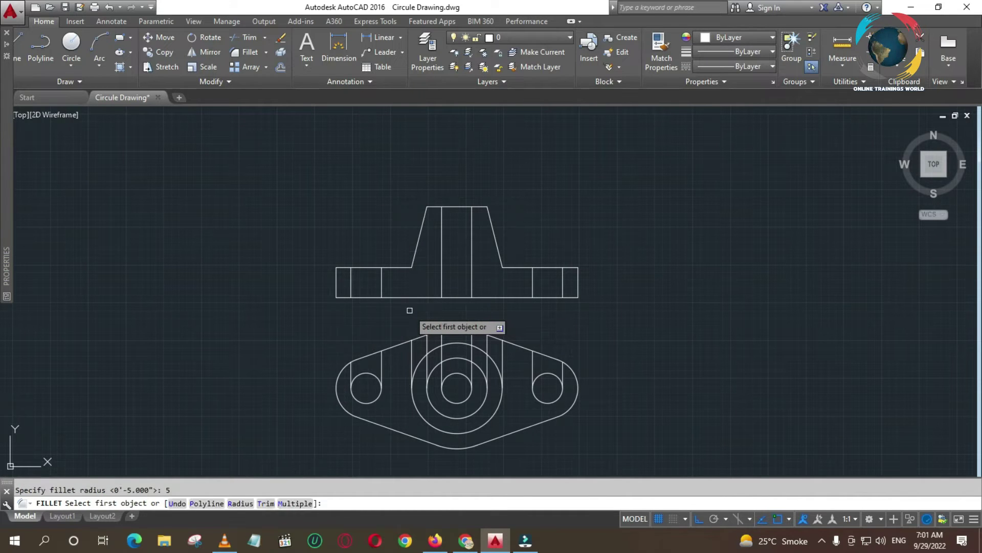
pyautogui.click(425, 212)
pyautogui.click(434, 206)
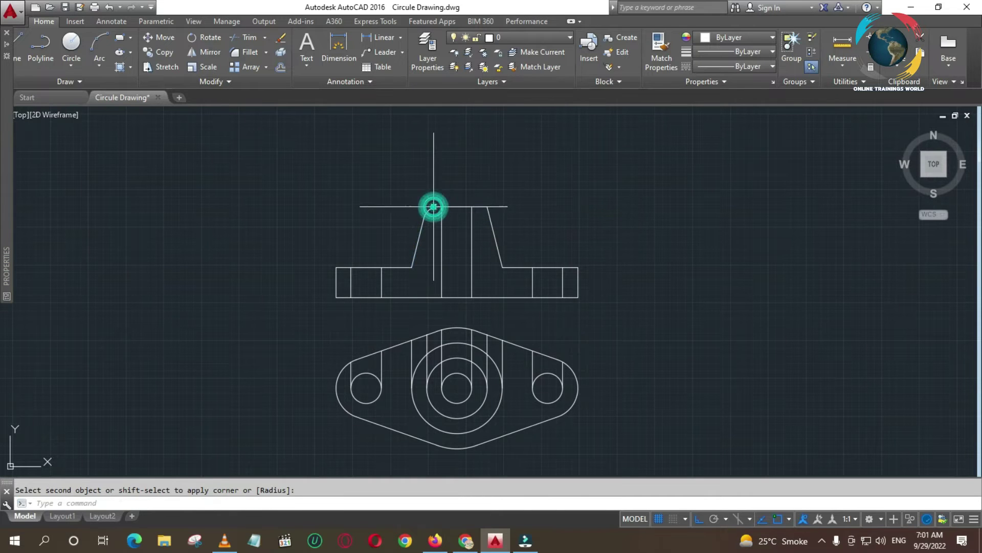
pyautogui.press('Return')
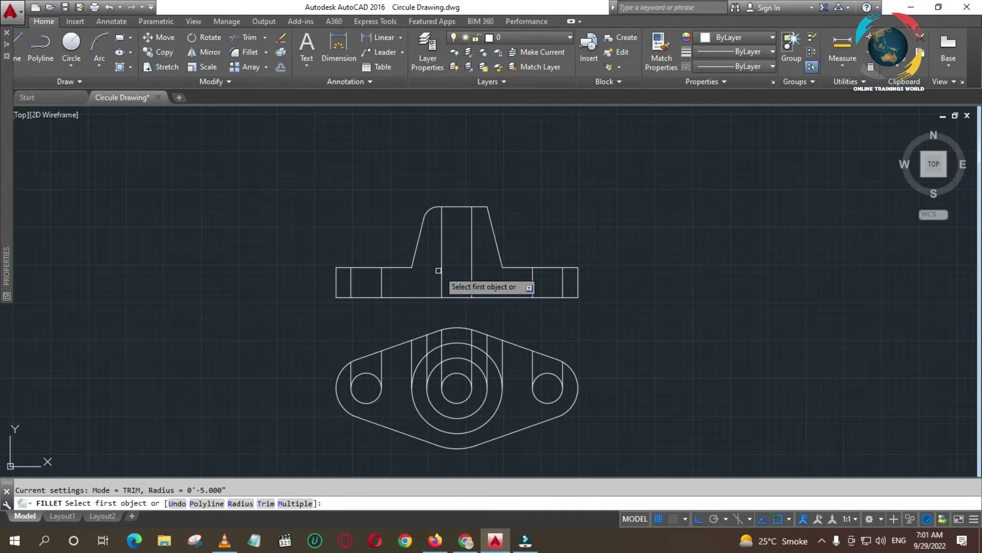
pyautogui.click(414, 261)
pyautogui.click(402, 266)
# Fillet the upper and base corners of the boss's right side with the same 5-inch radius.
pyautogui.press('Return')
pyautogui.click(486, 205)
pyautogui.click(483, 207)
pyautogui.press('Return')
pyautogui.click(504, 261)
pyautogui.click(514, 267)
pyautogui.press('Return')
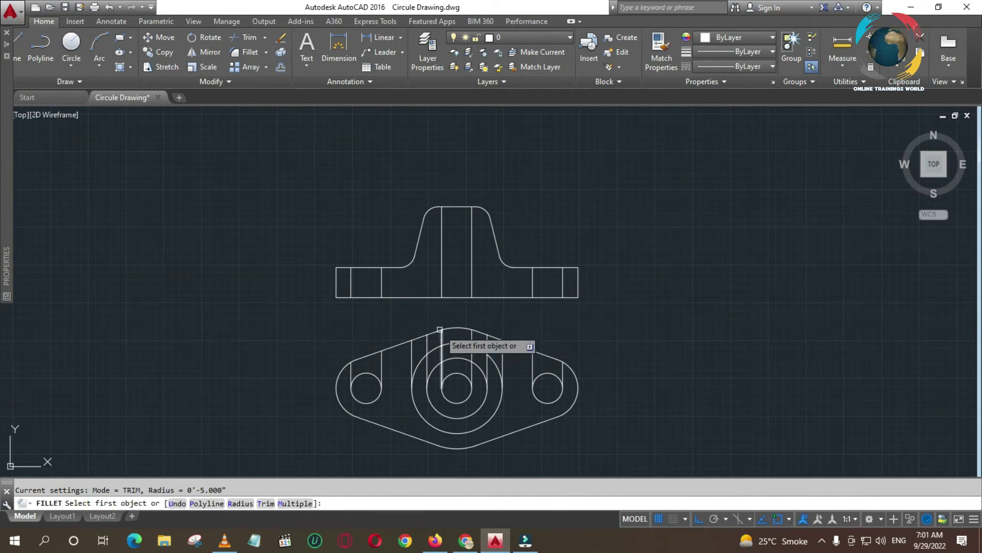
pyautogui.press('Escape')
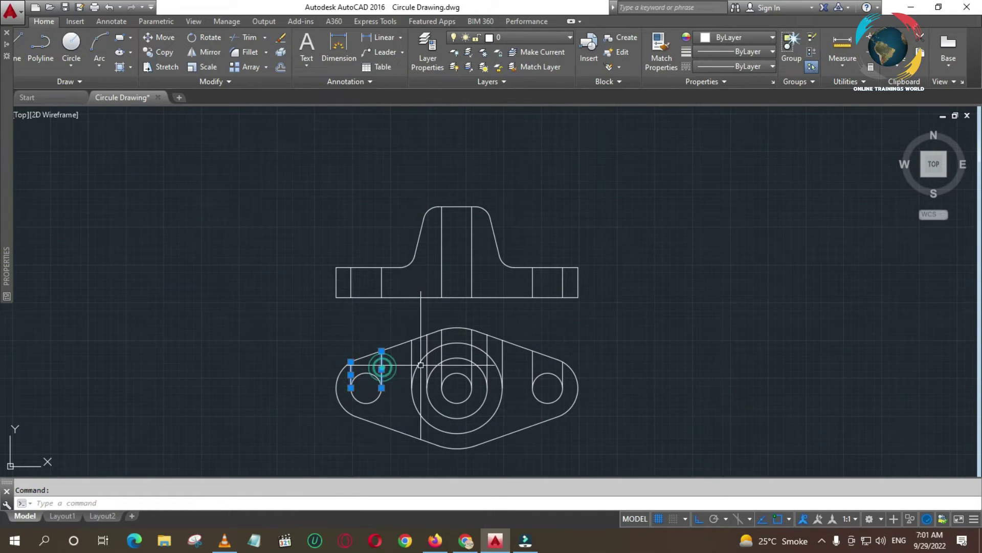
# Erase the ten vertical projection lines remaining inside the flange's top view.
pyautogui.click(427, 349)
pyautogui.click(441, 339)
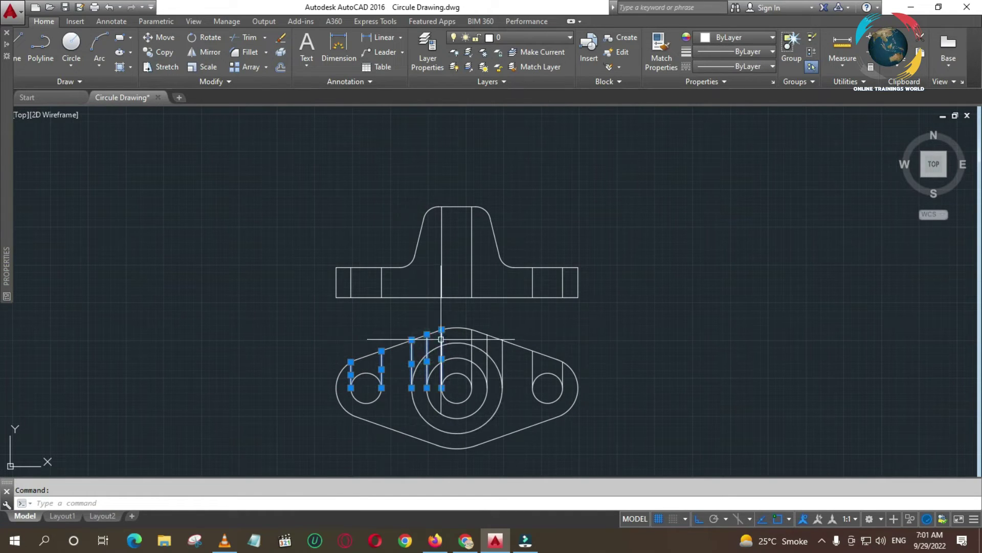
pyautogui.click(471, 340)
pyautogui.click(501, 347)
pyautogui.click(533, 369)
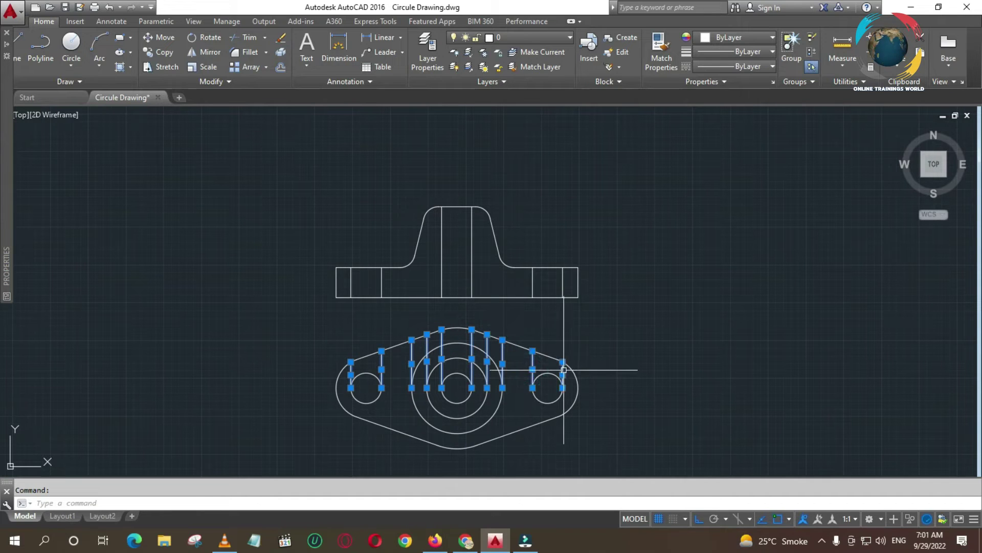
pyautogui.press('Delete')
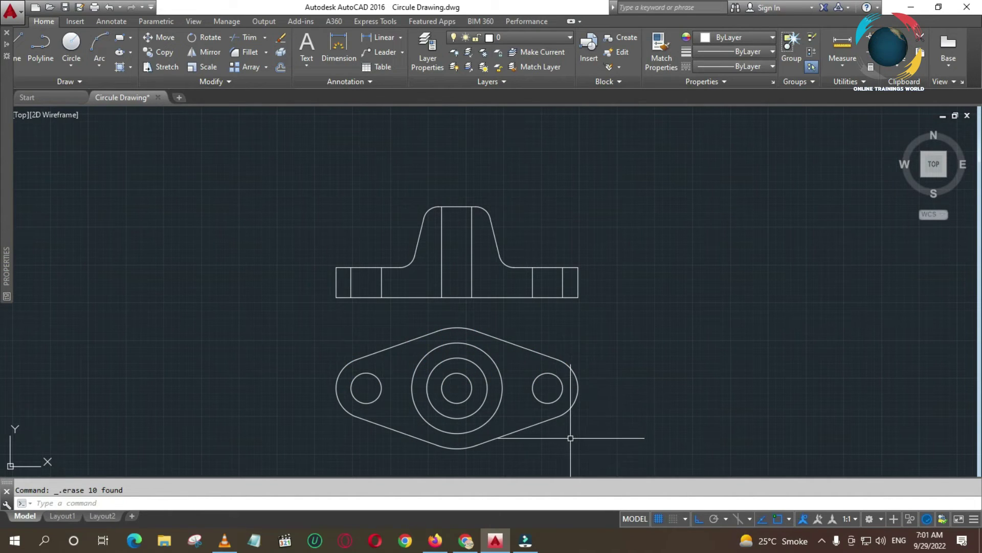
# Draw a horizontal centre line through the three hole centres of the top view, extending past both ends of the flange.
pyautogui.write('l')
pyautogui.press('Return')
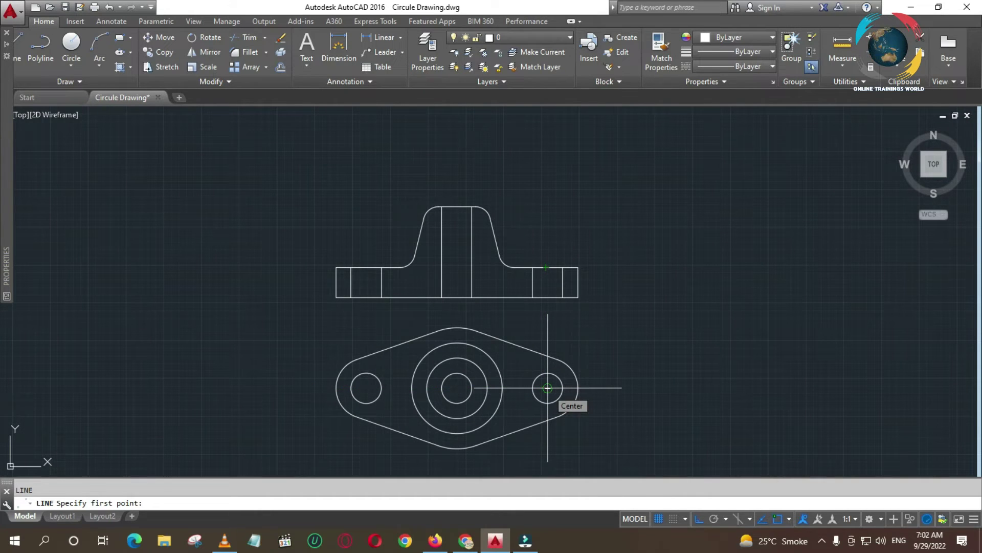
pyautogui.click(598, 387)
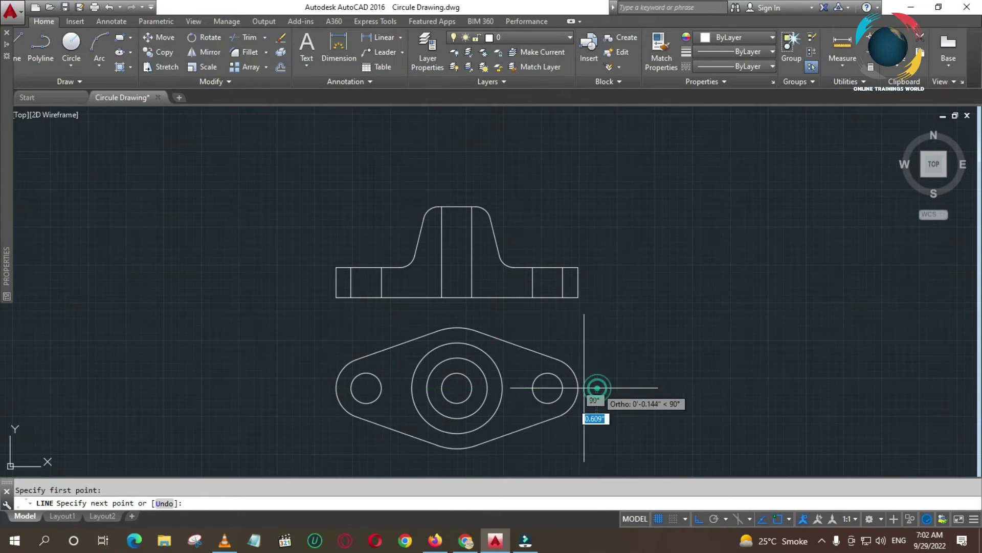
pyautogui.click(321, 388)
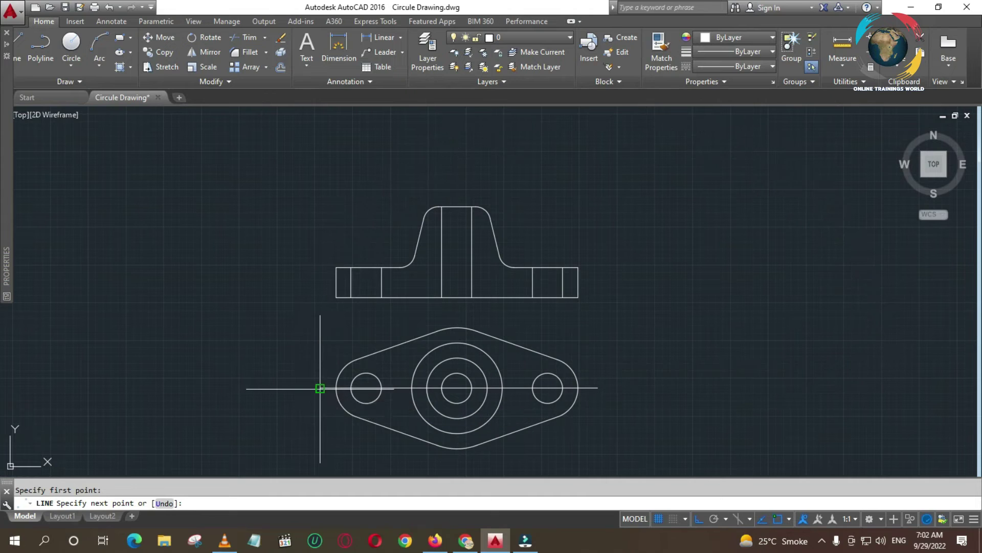
pyautogui.press('Escape')
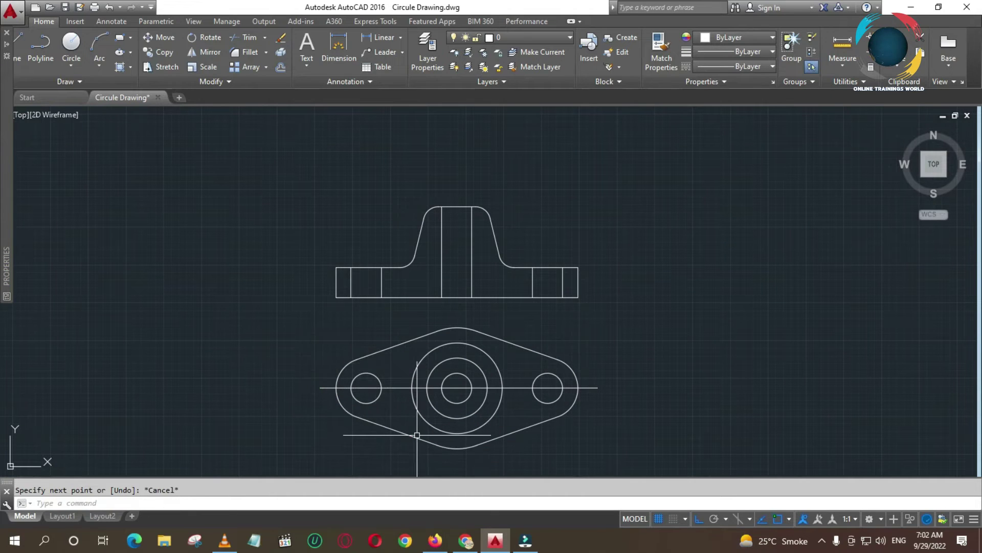
# Draw a vertical centre line through the right bolt hole, from below its circle to above the flange in the front view.
pyautogui.press('Return')
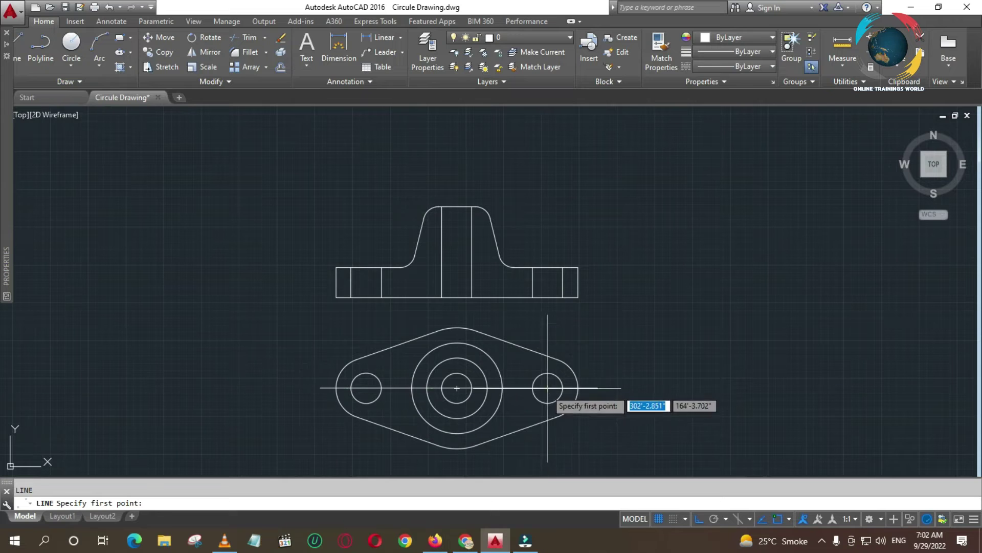
pyautogui.click(548, 403)
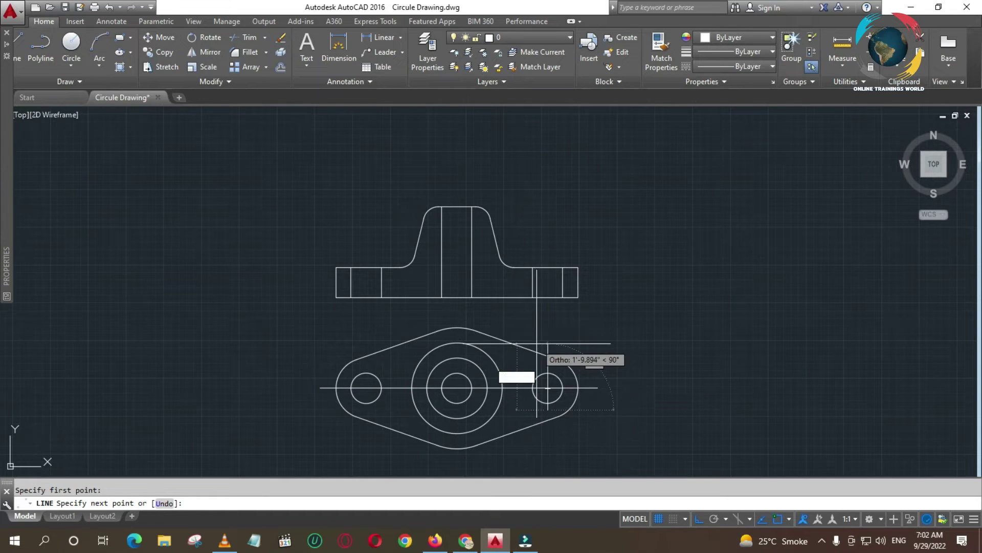
pyautogui.click(545, 256)
pyautogui.press('Return')
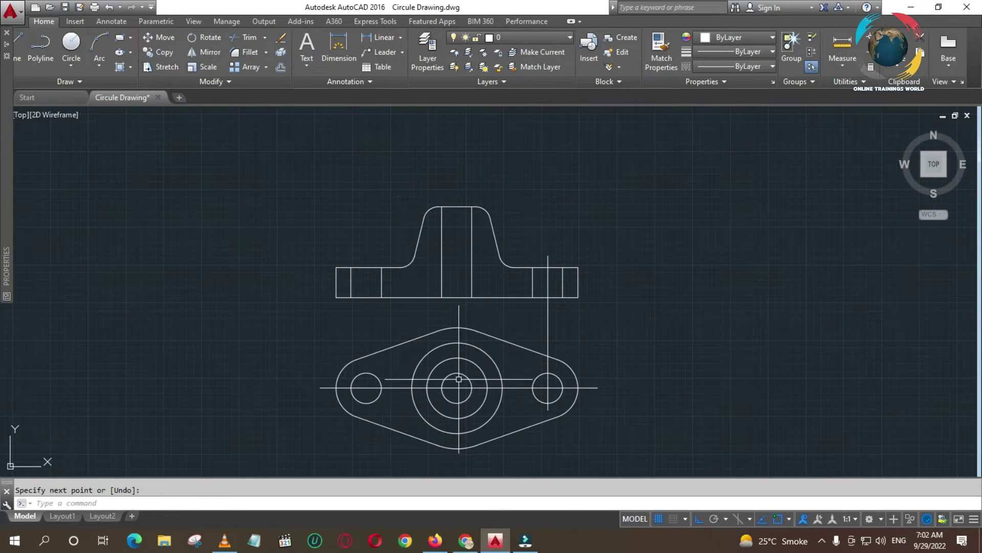
# Draw a vertical centre line through the central hole, from below the flange's top view to above the boss in the front view.
pyautogui.press('Return')
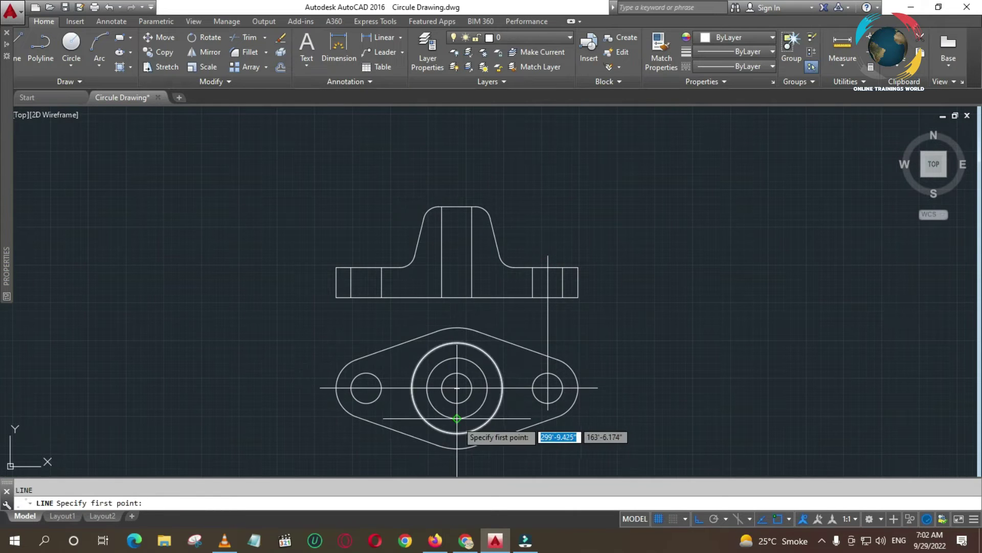
pyautogui.click(456, 457)
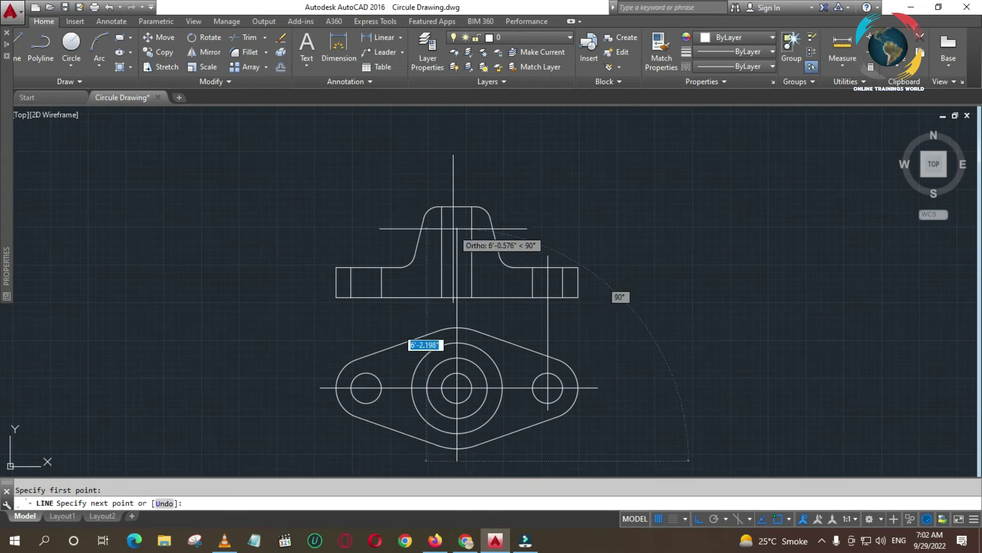
pyautogui.click(453, 190)
pyautogui.press('Return')
# Draw a vertical centre line through the left bolt hole, from below its circle to just above the flange in the front view.
pyautogui.press('Return')
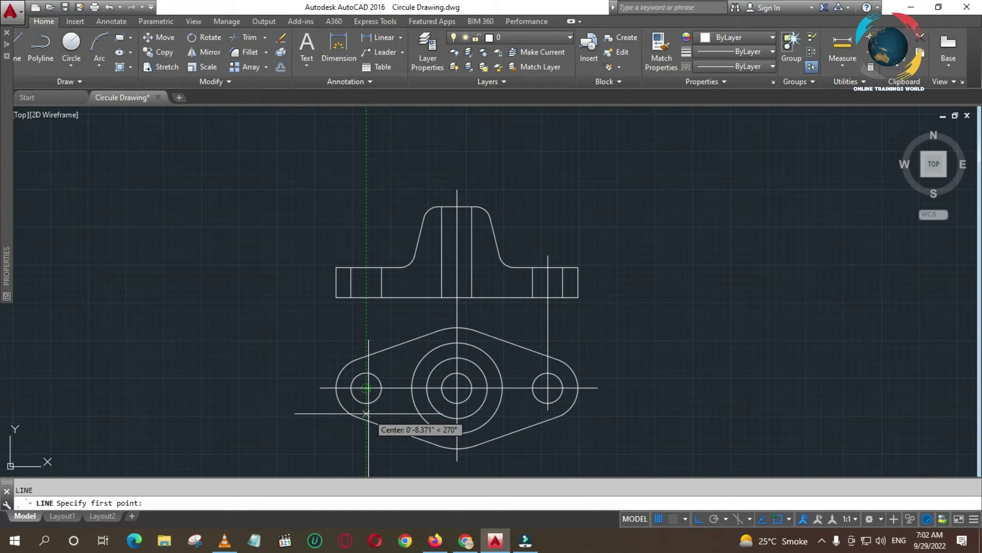
pyautogui.click(366, 412)
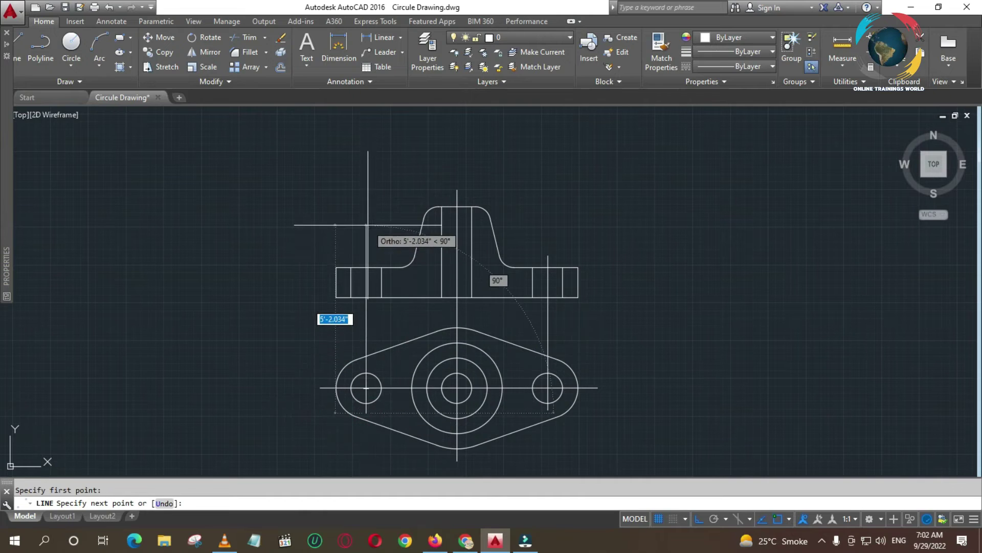
pyautogui.click(367, 256)
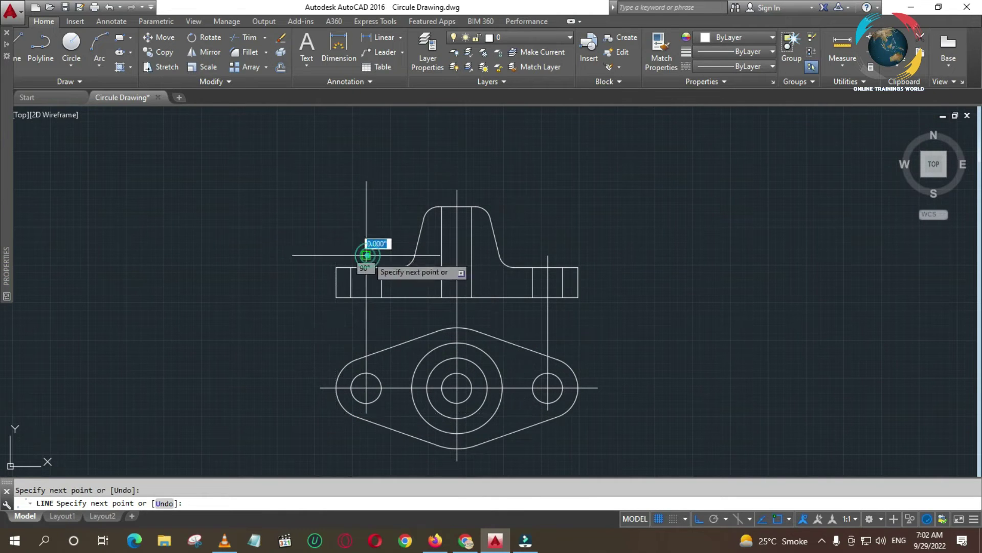
pyautogui.press('Return')
pyautogui.press('Return')
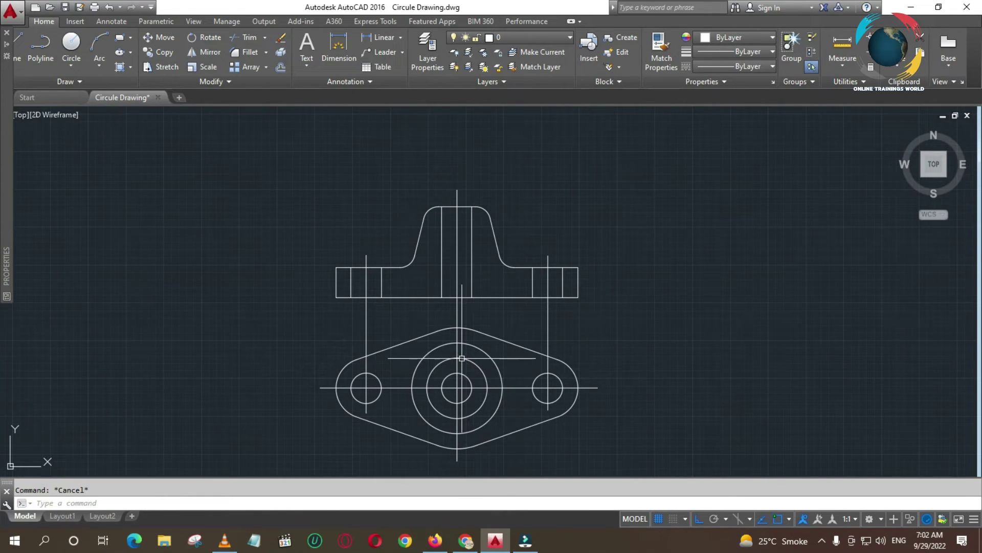
# Trim away the portions of the three vertical centre lines that lie between the front view and the top view.
pyautogui.press('Return')
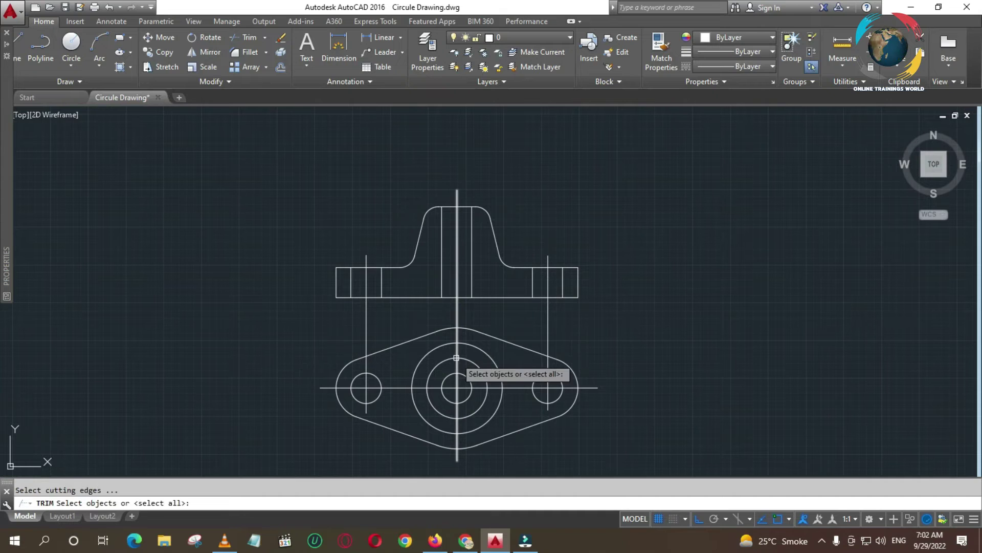
pyautogui.press('Return')
pyautogui.click(583, 320)
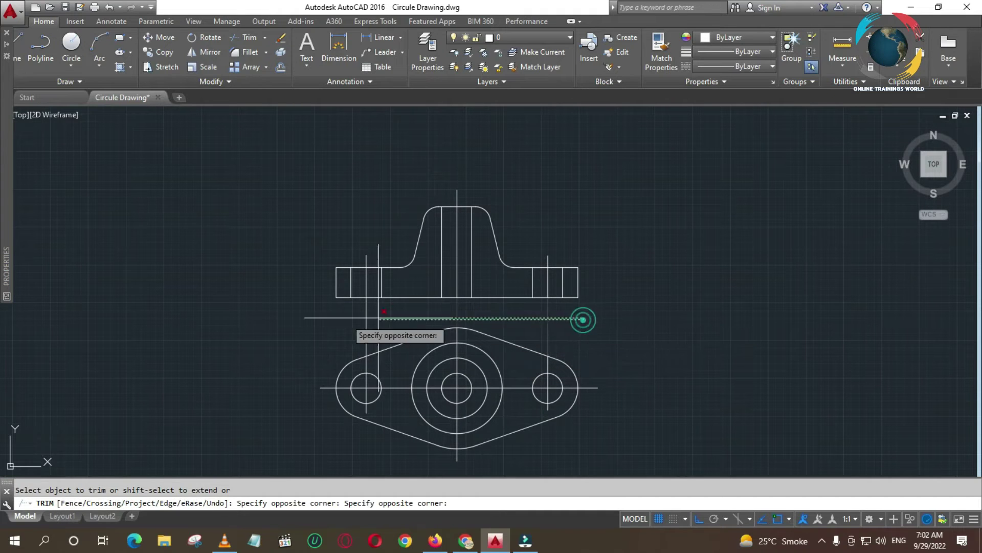
pyautogui.click(290, 319)
pyautogui.press('Escape')
pyautogui.press('Escape')
# Stretch the lower ends of both bolt-hole centre lines in the front view 5 inches below the flange's base.
pyautogui.click(367, 291)
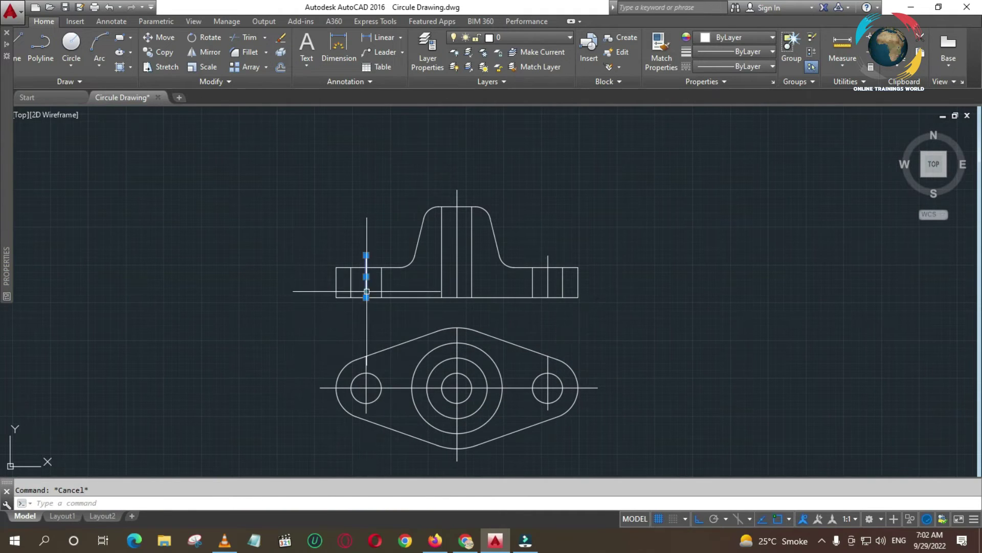
pyautogui.click(366, 298)
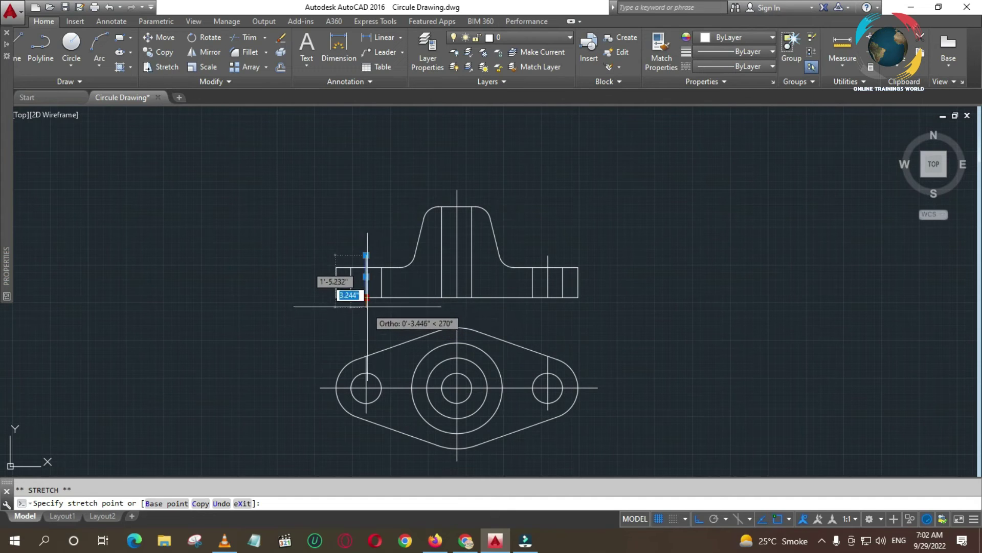
pyautogui.write('5')
pyautogui.press('Return')
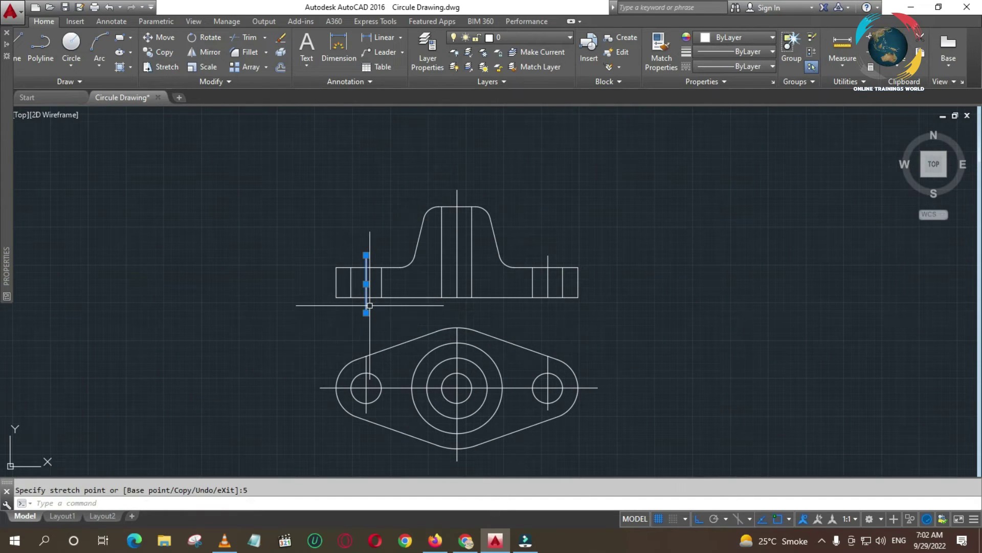
pyautogui.press('Escape')
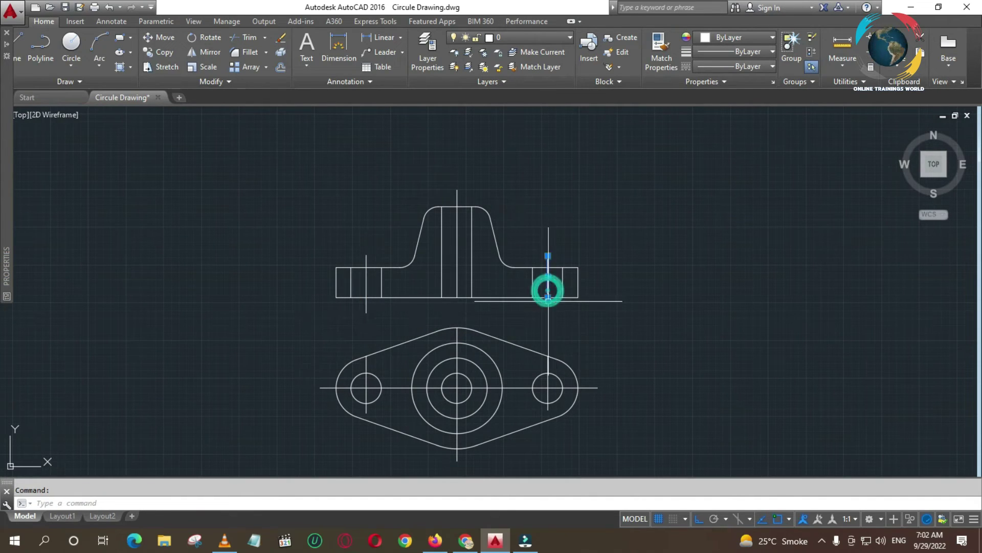
pyautogui.click(548, 298)
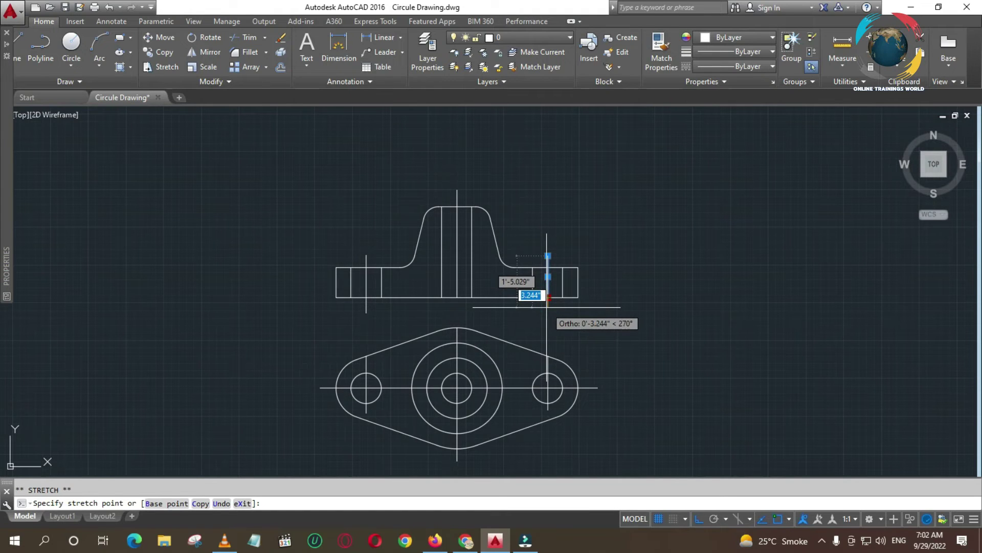
pyautogui.write('5')
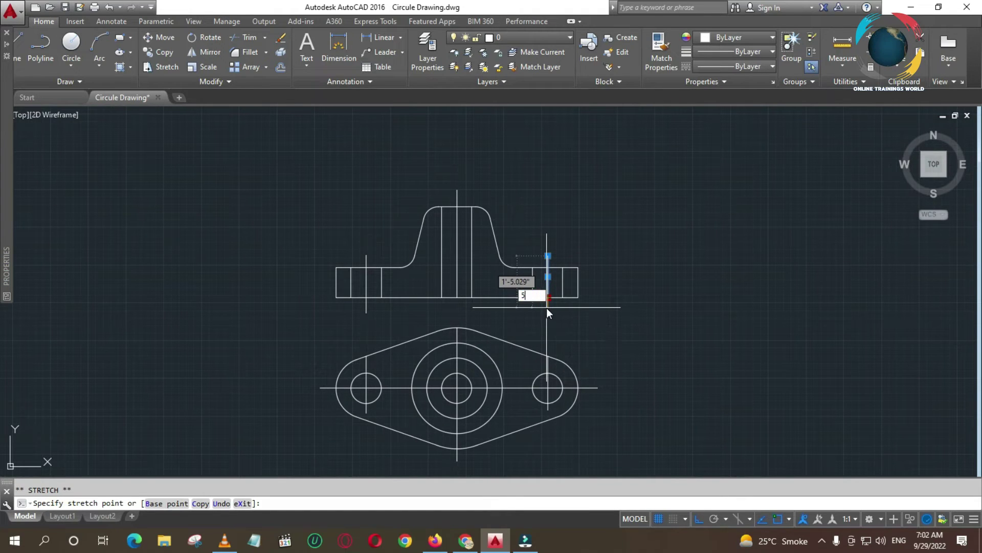
pyautogui.press('Return')
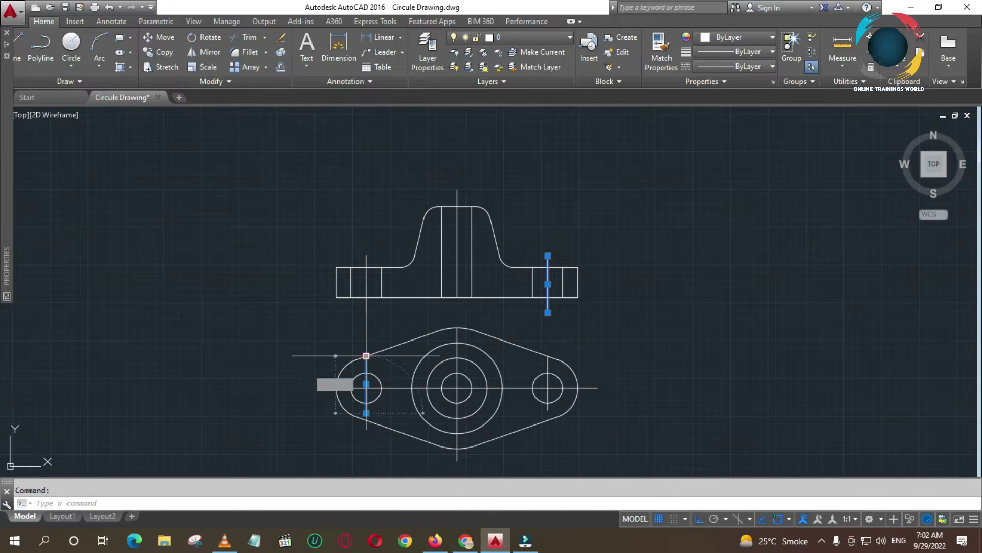
# Shorten the left bolt hole's vertical centre line in the top view by pulling its upper end inside the flange outline.
pyautogui.click(365, 355)
pyautogui.click(366, 361)
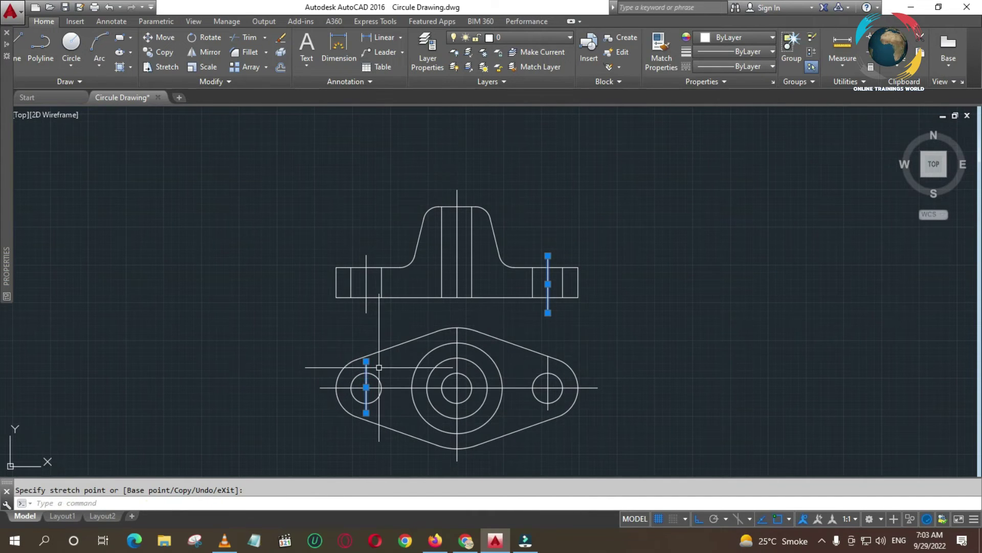
pyautogui.click(366, 361)
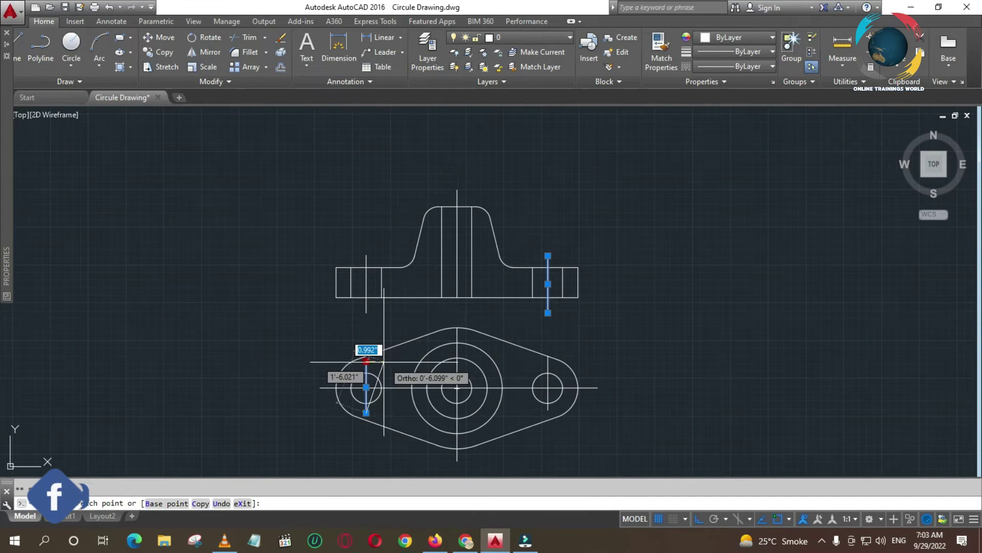
pyautogui.press('Escape')
pyautogui.click(366, 361)
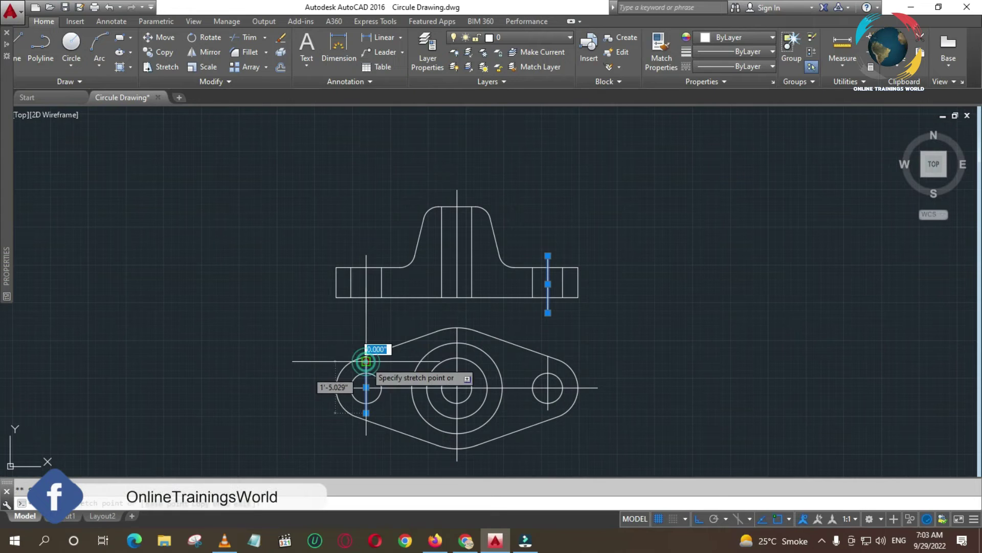
pyautogui.press('Escape')
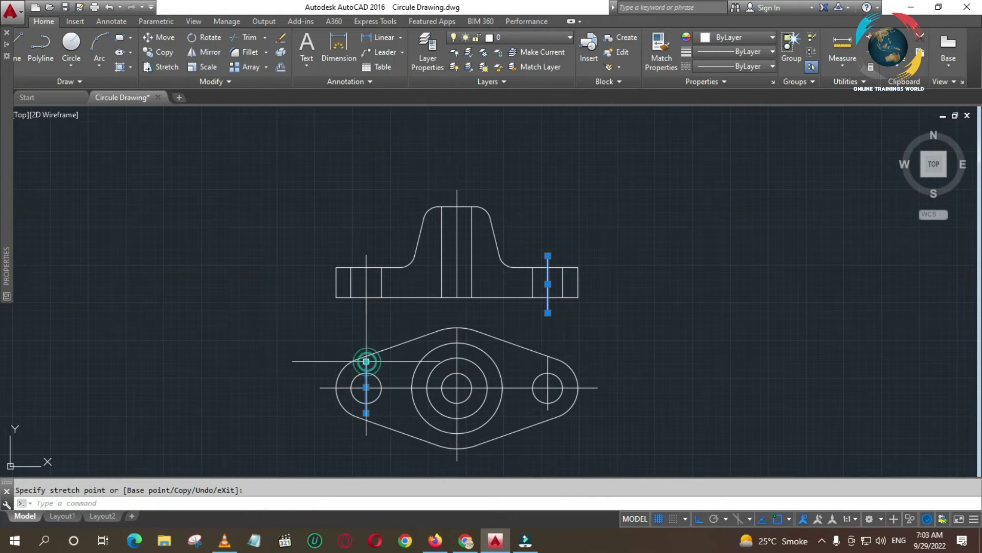
pyautogui.click(366, 361)
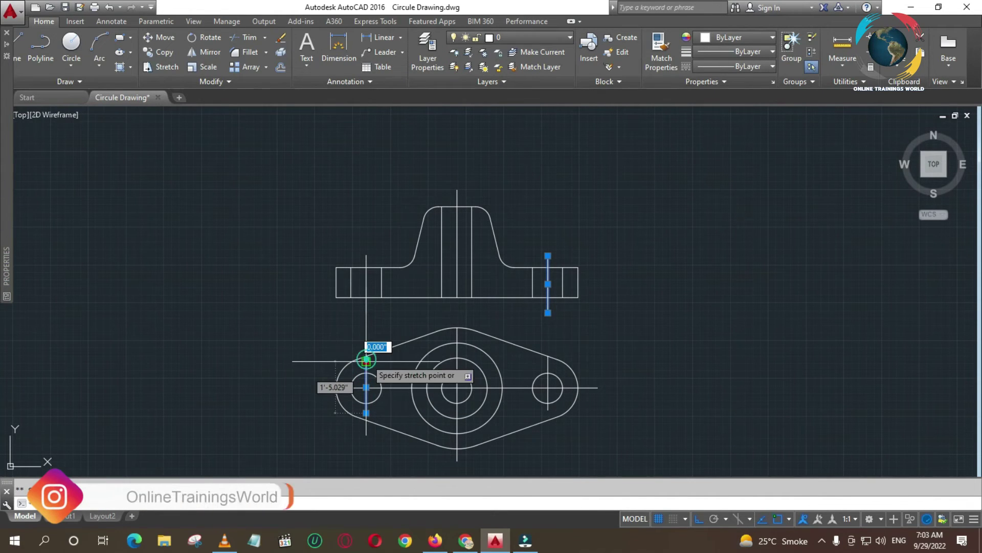
pyautogui.press('Escape')
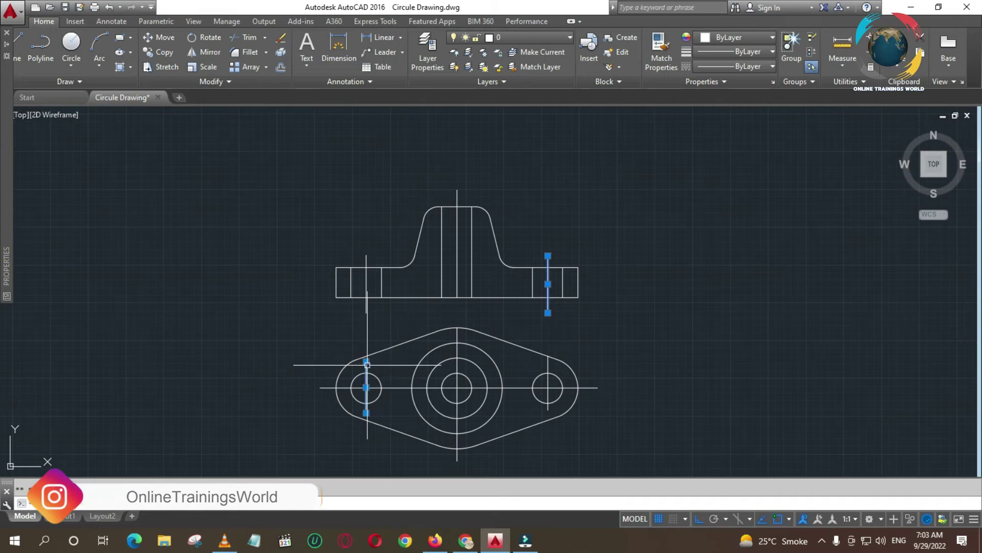
pyautogui.press('Escape')
pyautogui.click(548, 360)
pyautogui.click(548, 355)
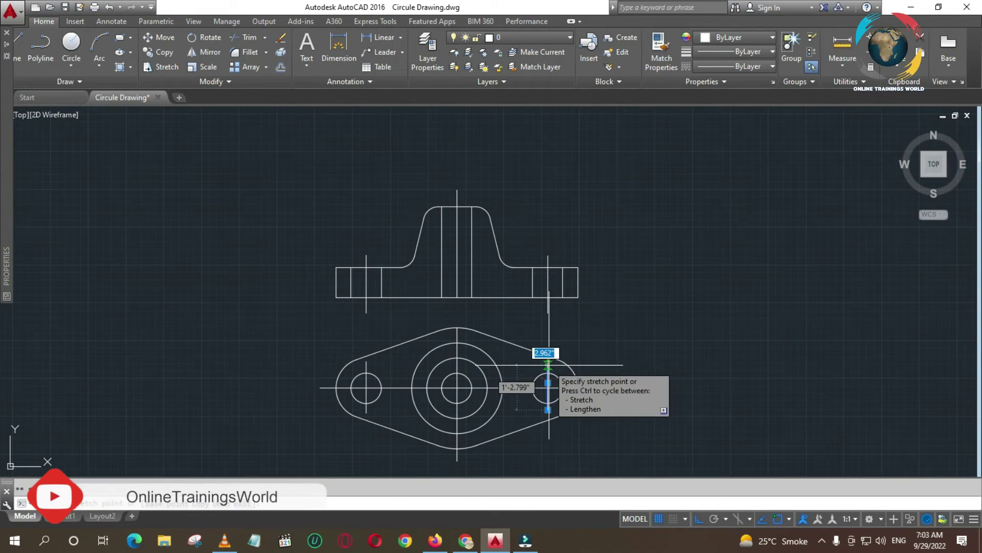
pyautogui.press('Escape')
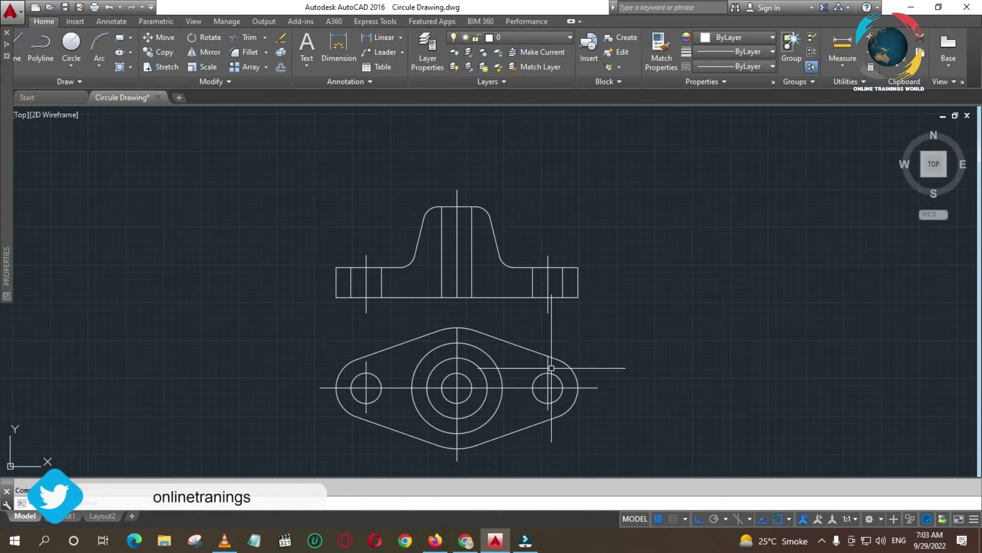
# Move the right bolt hole's vertical centre line in the top view by its midpoint onto the hole's centre.
pyautogui.write('m')
pyautogui.press('Return')
pyautogui.click(548, 381)
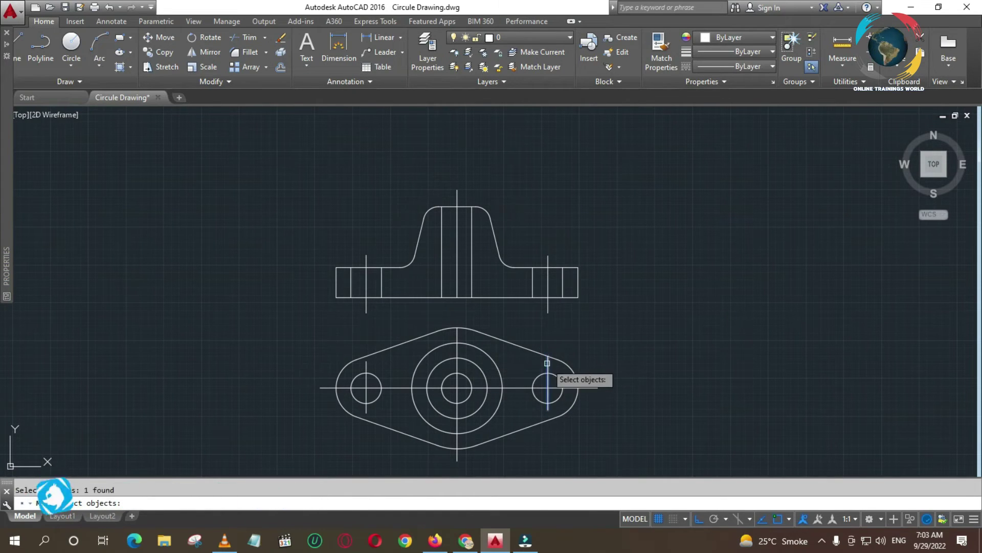
pyautogui.press('Return')
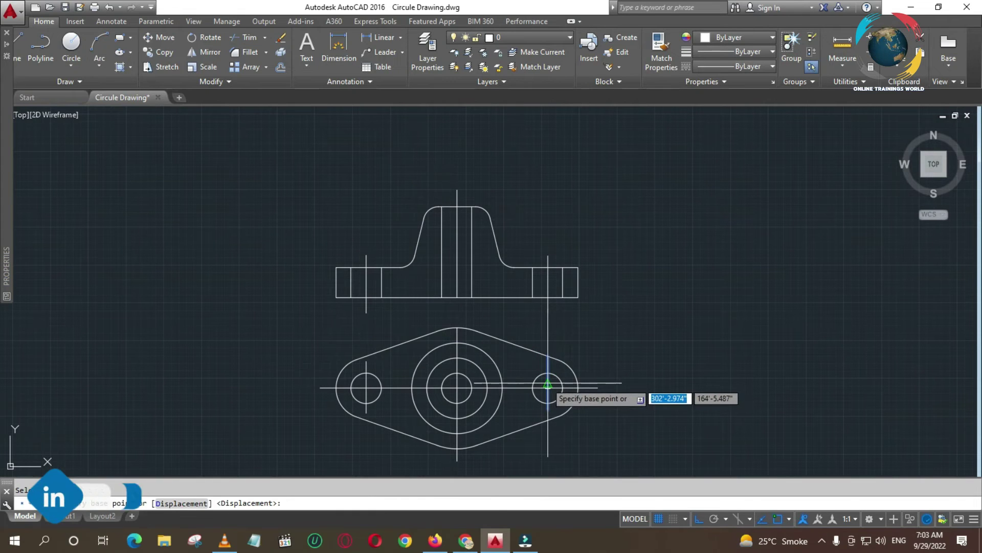
pyautogui.click(547, 383)
pyautogui.click(547, 383)
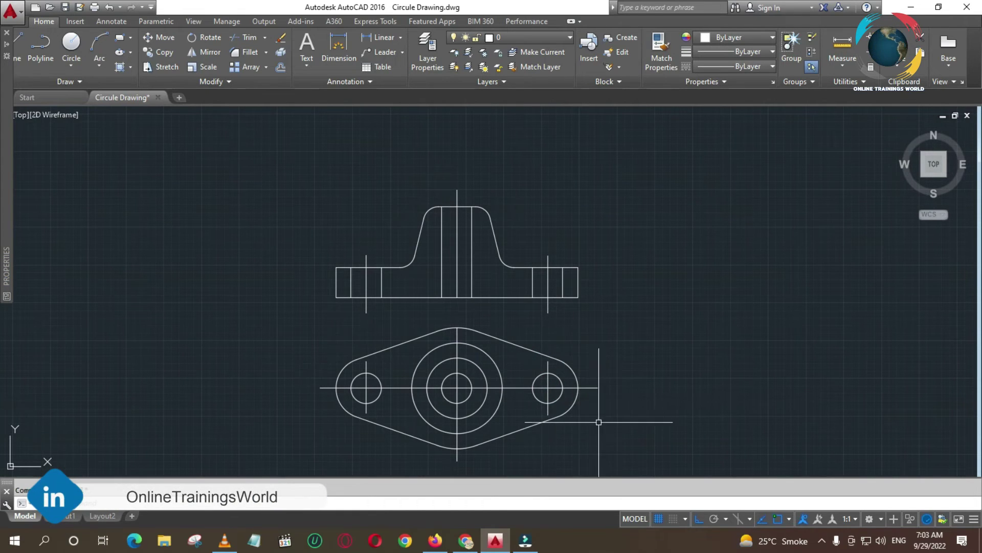
# Stretch the upper end of the central vertical centre line in the top view 5 inches above the flange outline.
pyautogui.click(457, 430)
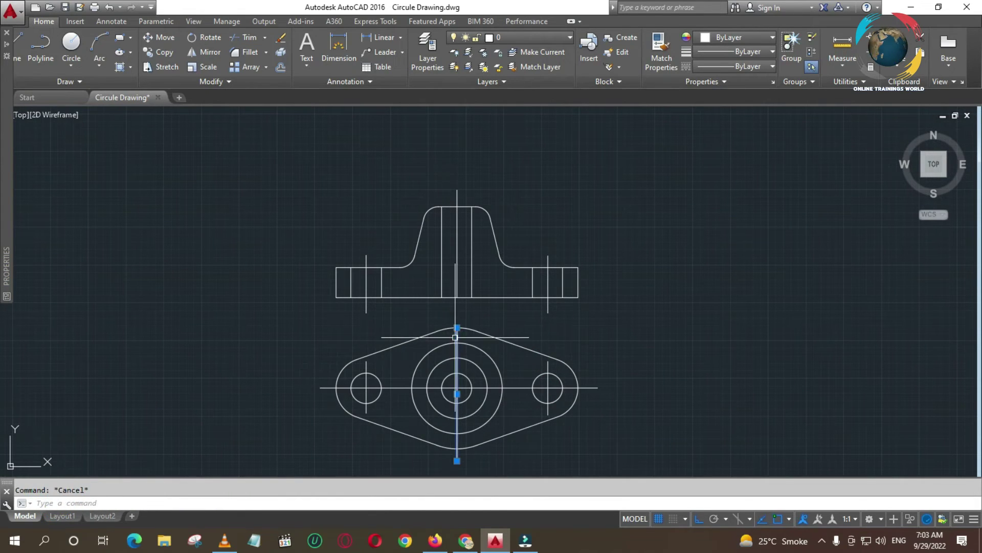
pyautogui.click(456, 326)
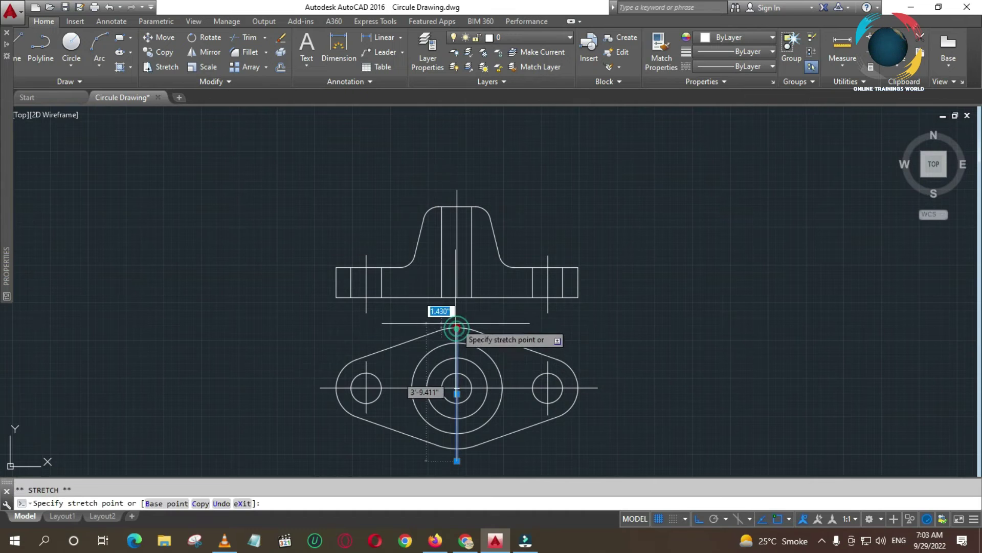
pyautogui.write('5')
pyautogui.press('Return')
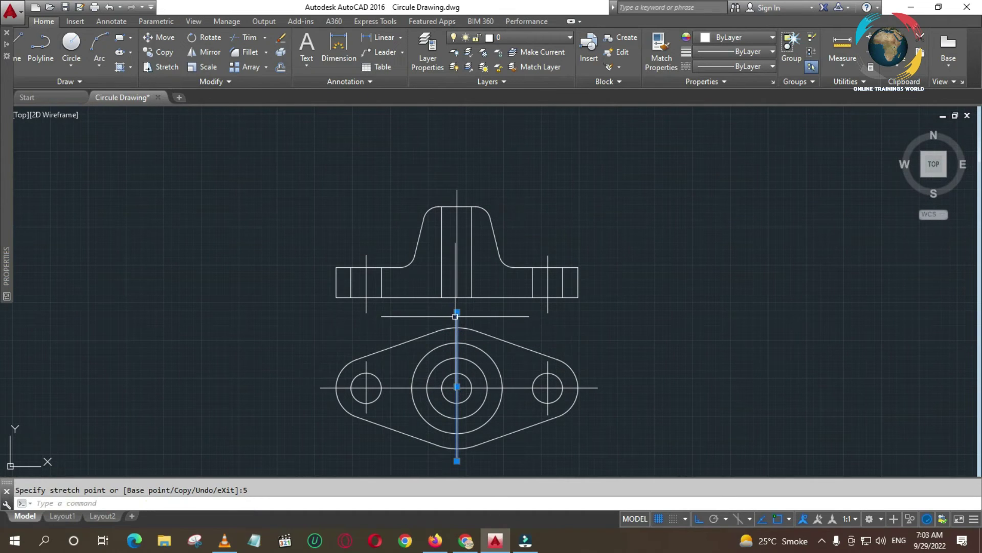
pyautogui.press('Escape')
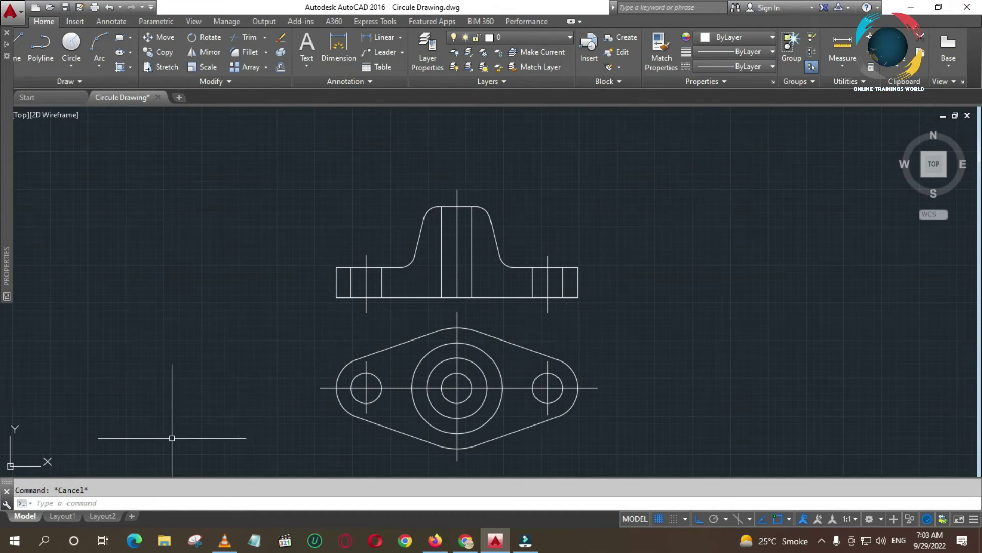
# Set the linetype of all seven centre lines across the top and front views to CENTER.
pyautogui.click(367, 387)
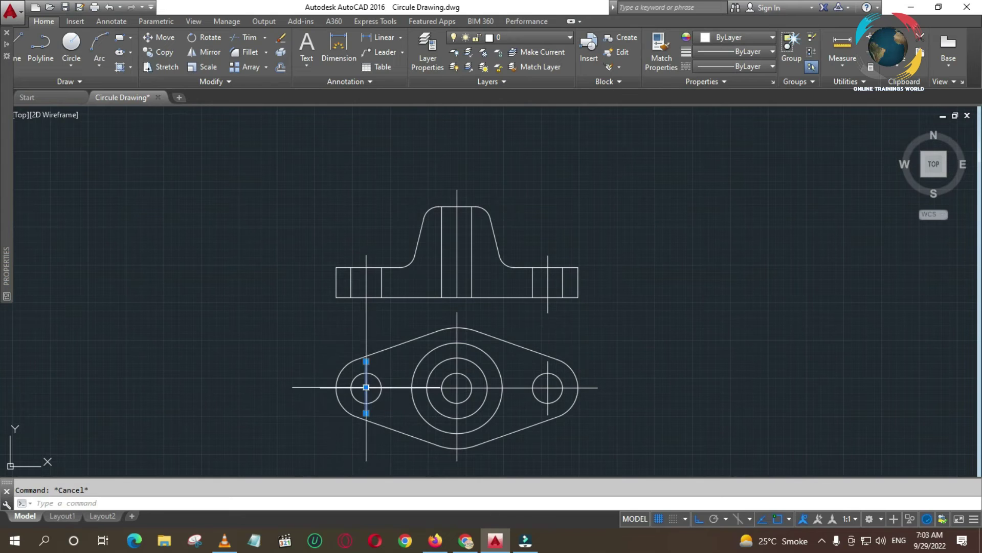
pyautogui.click(385, 388)
pyautogui.click(456, 336)
pyautogui.click(548, 281)
pyautogui.click(548, 380)
pyautogui.click(457, 261)
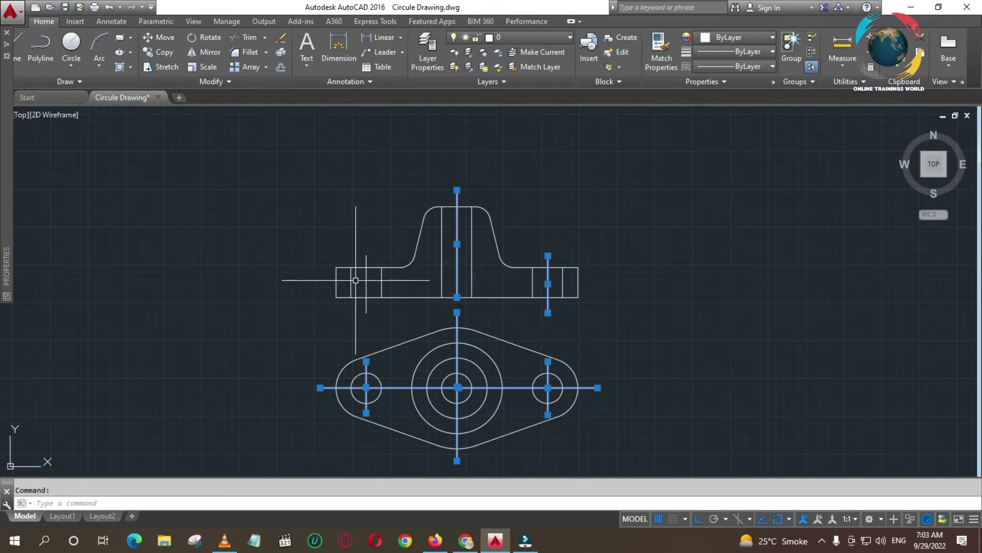
pyautogui.click(745, 67)
pyautogui.click(730, 113)
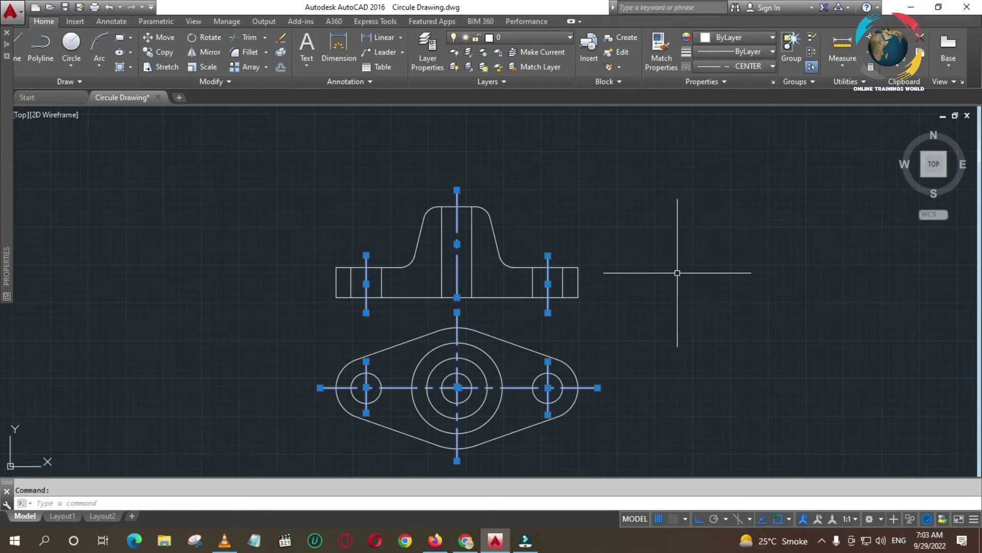
pyautogui.press('Escape')
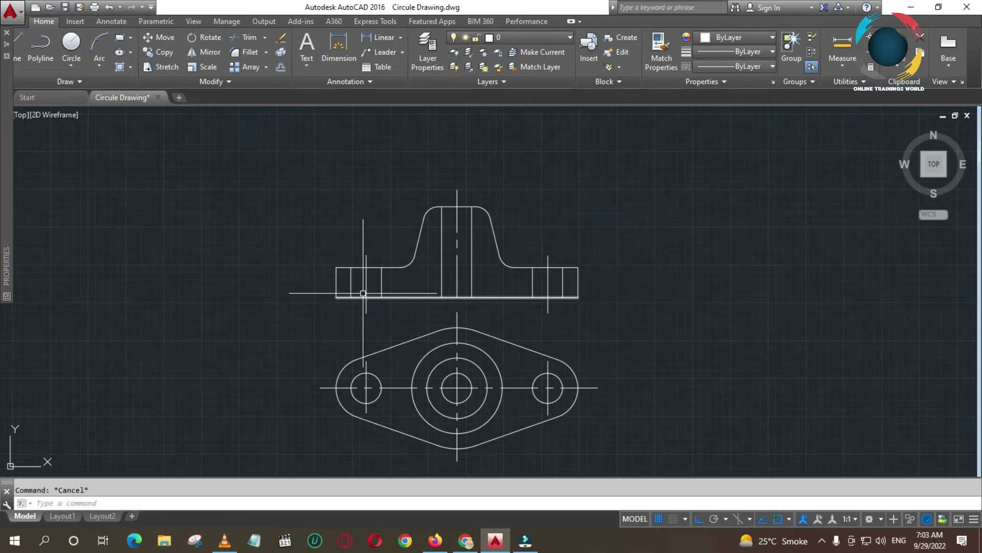
# Set the linetype scale to 1 for the bolt-hole centre lines, the front view's central line and the top view's horizontal line.
pyautogui.click(368, 287)
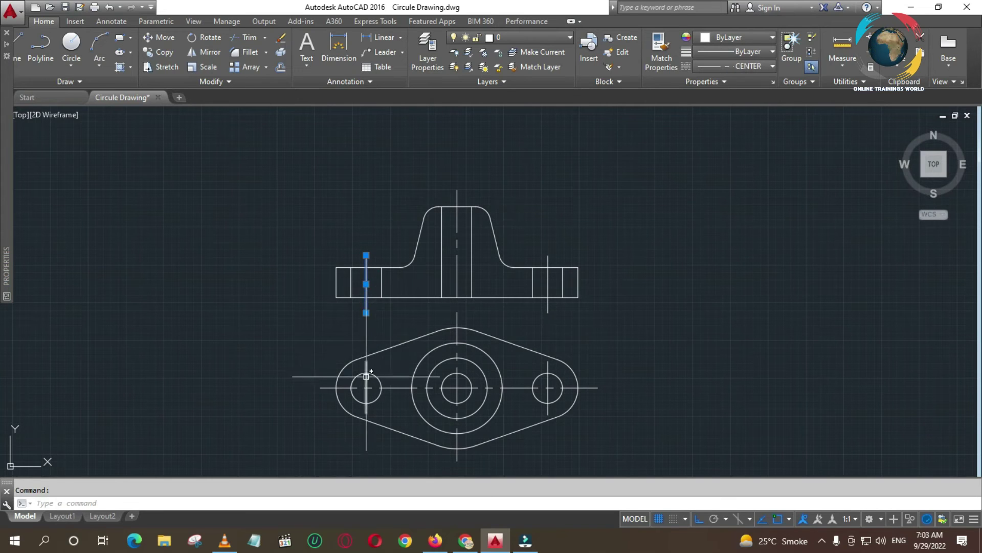
pyautogui.click(402, 388)
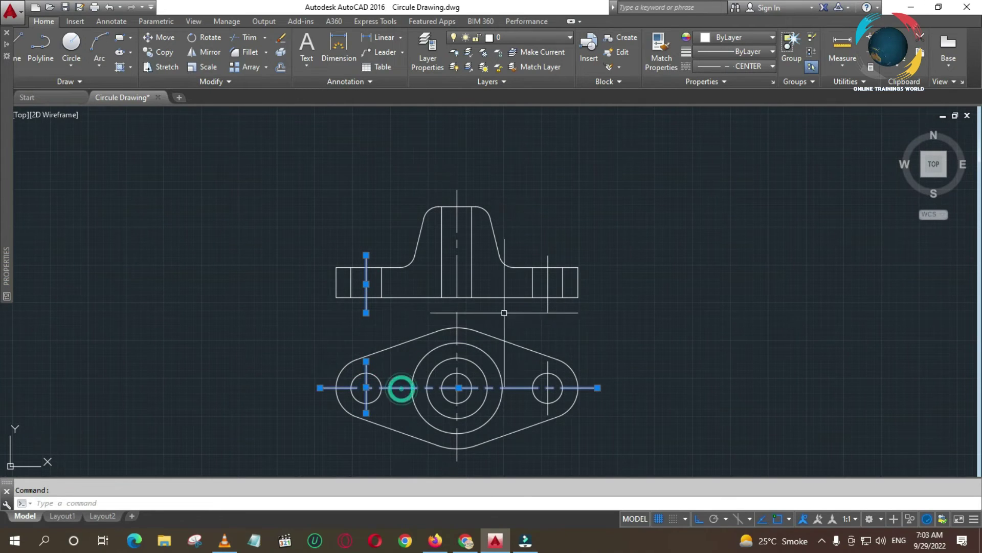
pyautogui.click(457, 270)
pyautogui.click(550, 275)
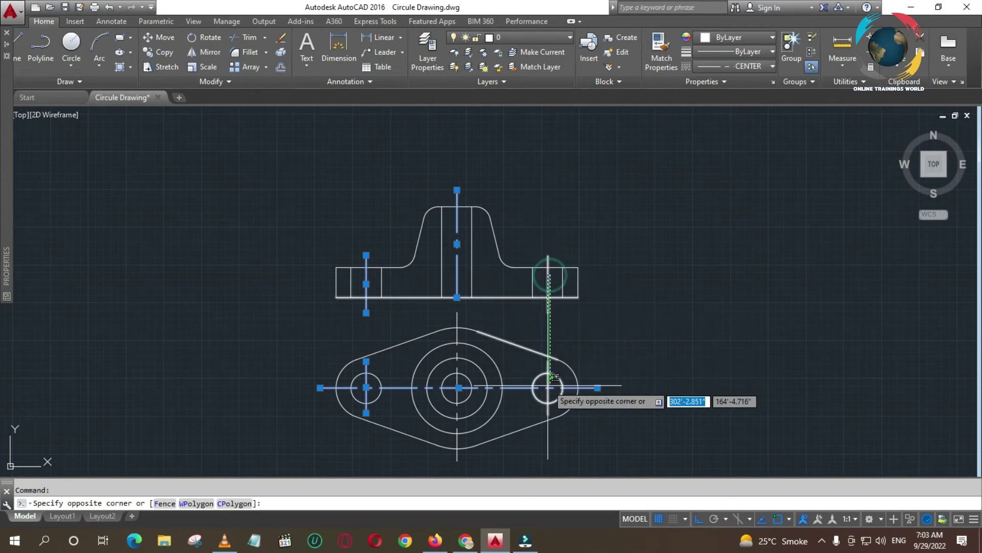
pyautogui.click(547, 307)
pyautogui.click(547, 368)
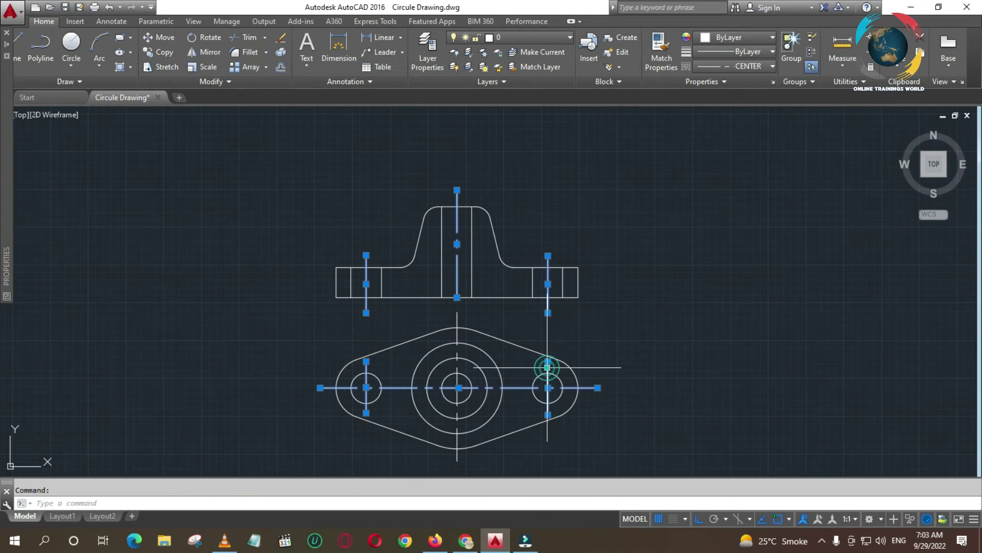
pyautogui.rightClick(548, 368)
pyautogui.click(586, 344)
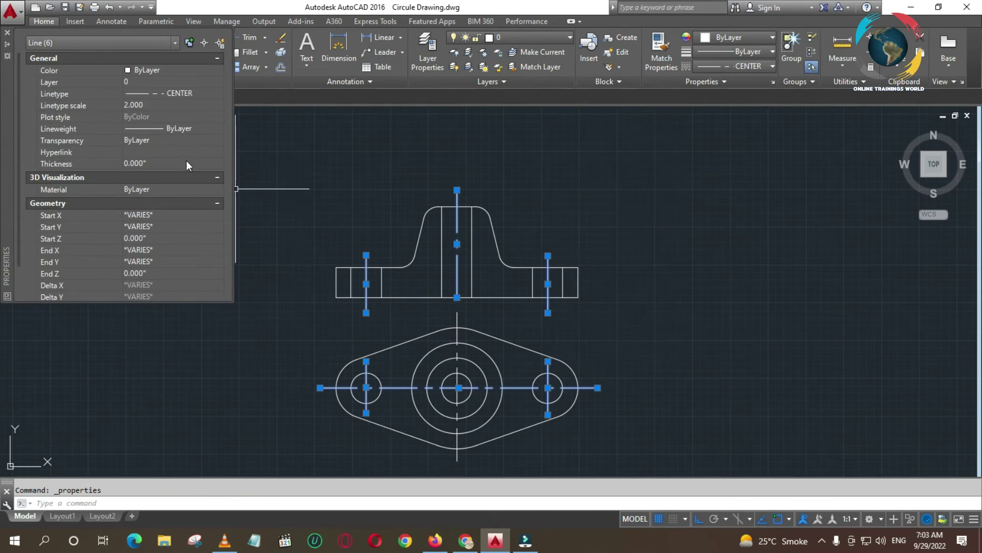
pyautogui.click(128, 105)
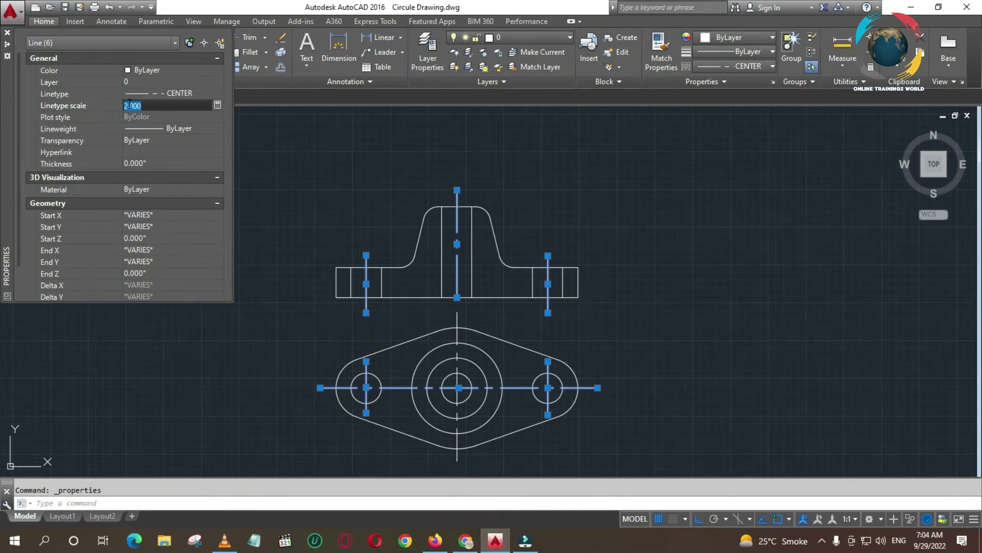
pyautogui.write('1')
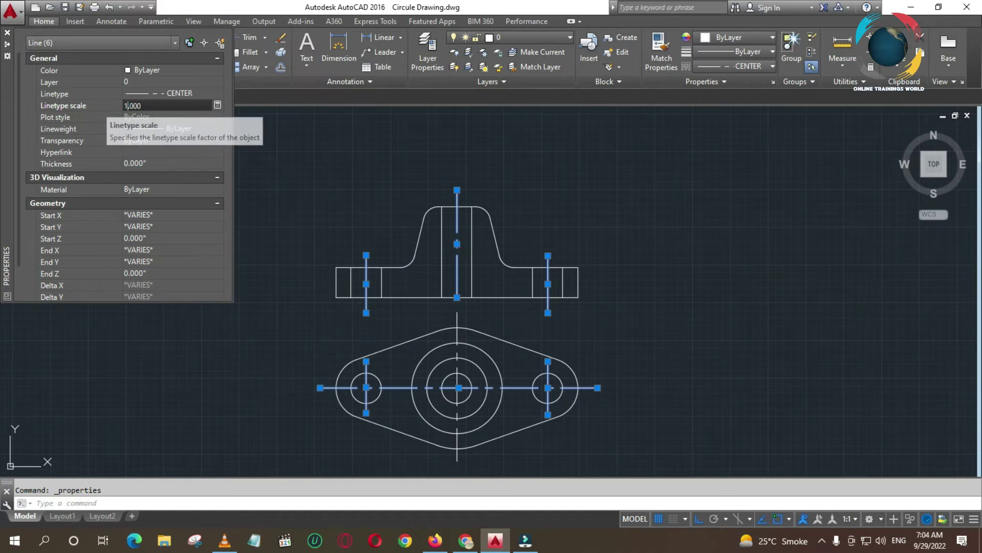
pyautogui.press('Return')
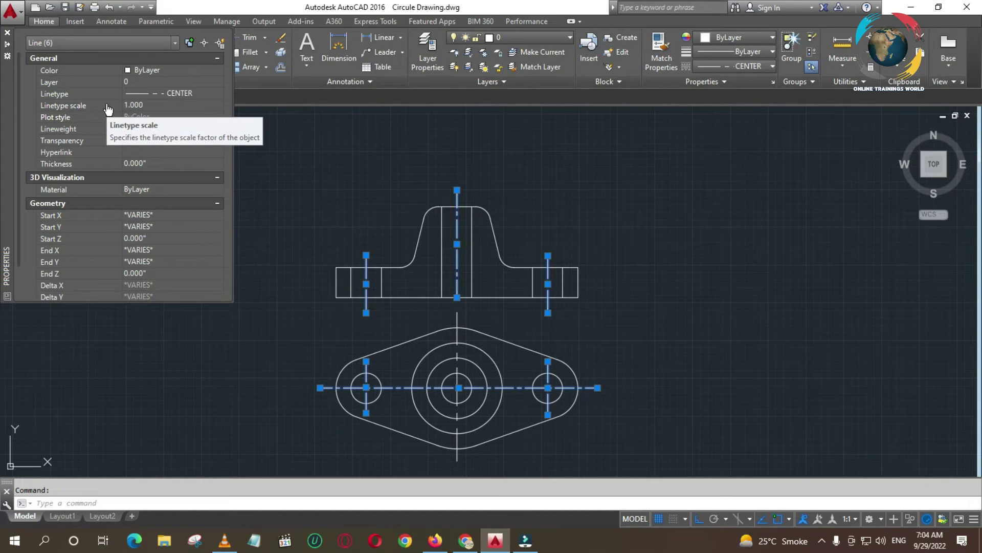
pyautogui.press('Escape')
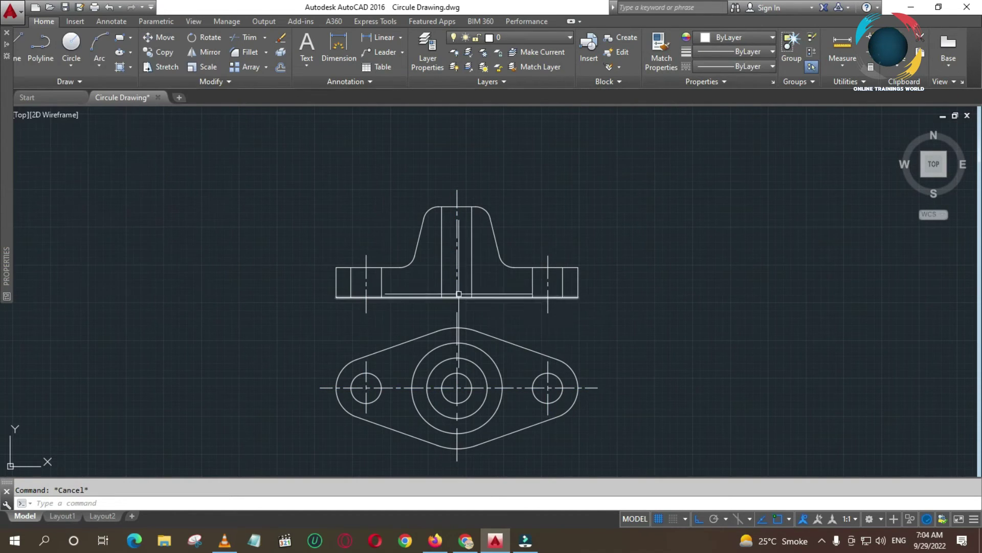
# Stretch the lower end of the front view's central centre line 3 inches downward past the base.
pyautogui.click(457, 290)
pyautogui.click(457, 297)
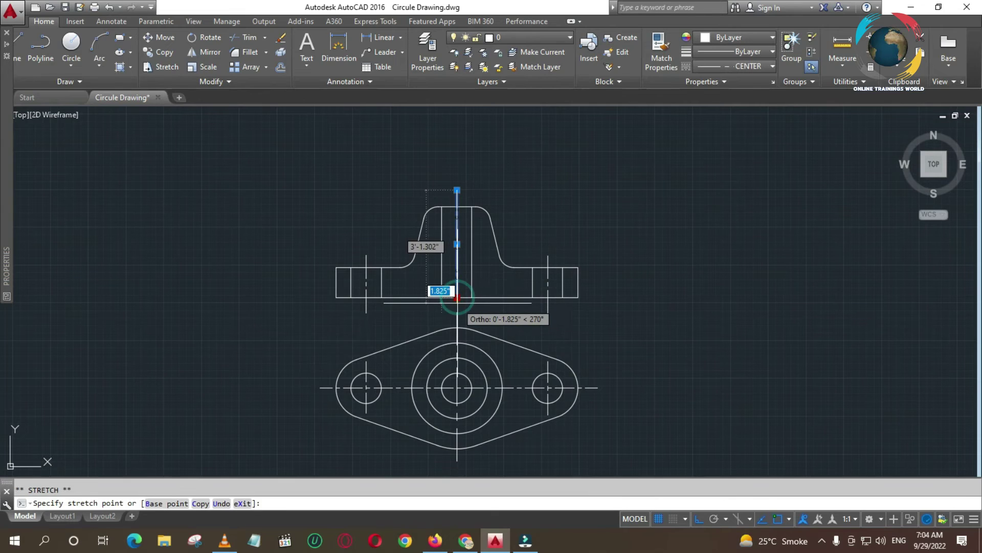
pyautogui.write('3')
pyautogui.press('Return')
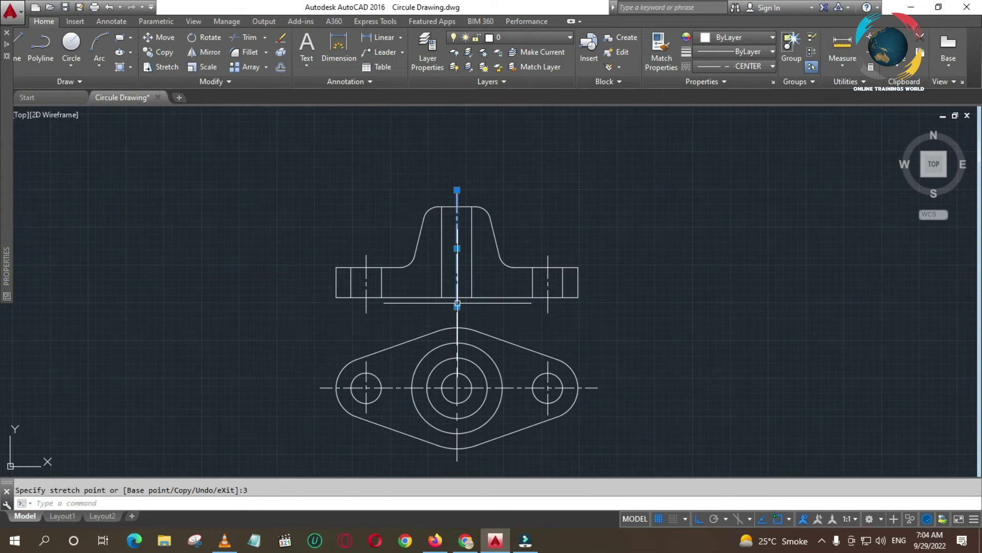
pyautogui.press('Escape')
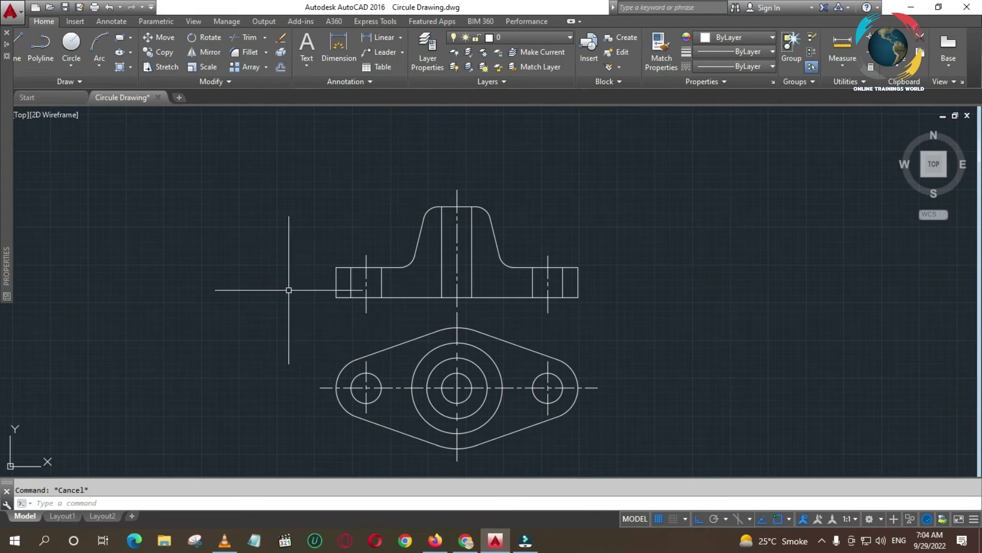
# Hatch the four solid section areas of the front view with ANSI31 at angle 31 and scale 15.
pyautogui.click(119, 66)
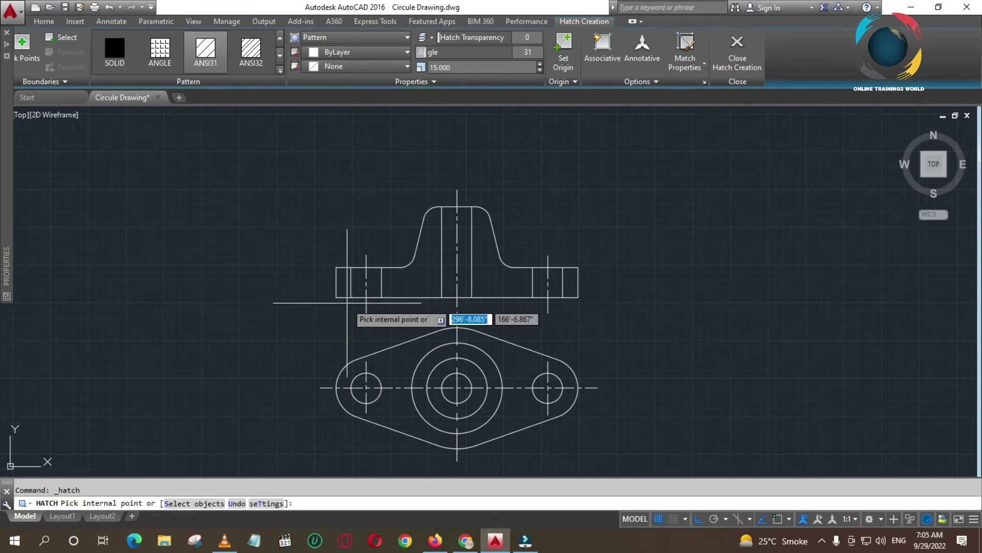
pyautogui.click(343, 282)
pyautogui.click(431, 280)
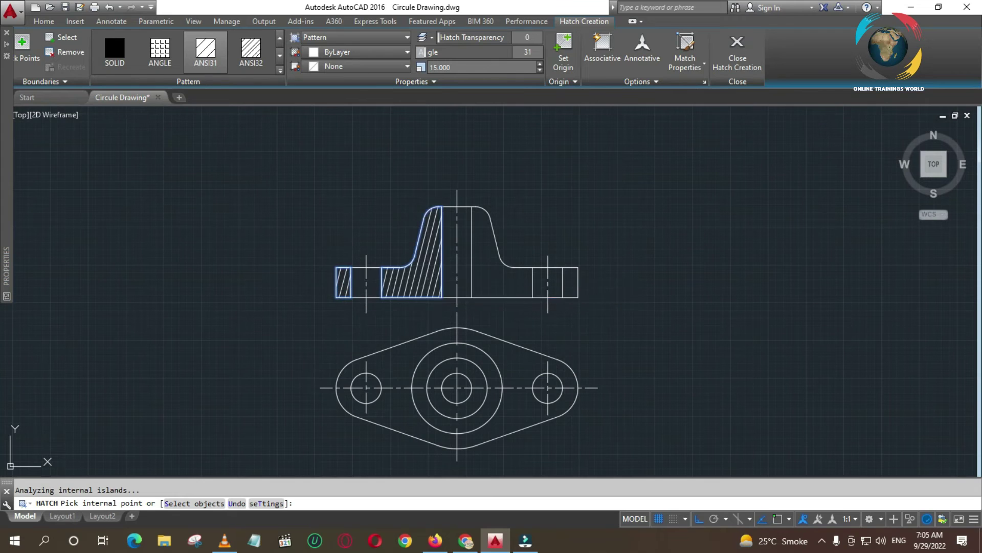
pyautogui.click(484, 280)
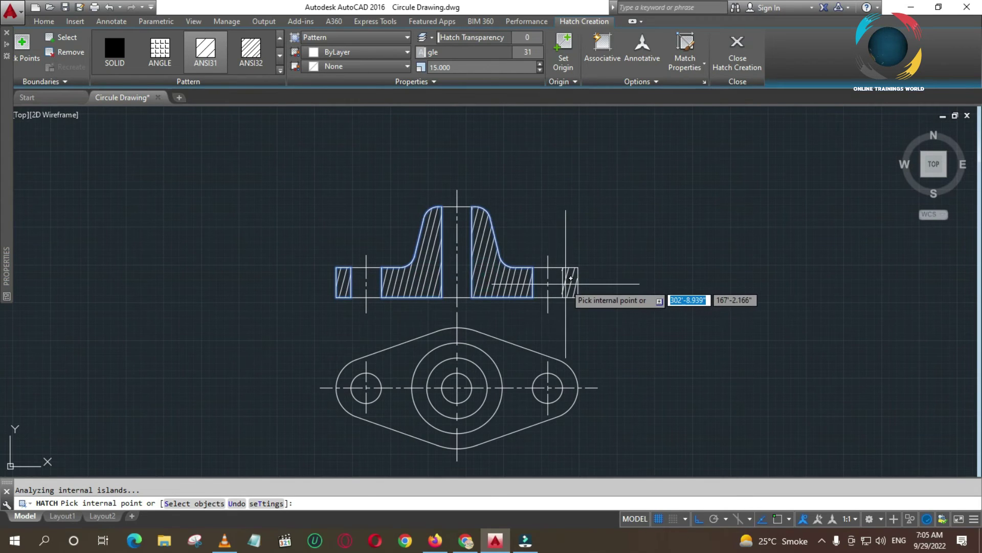
pyautogui.click(567, 285)
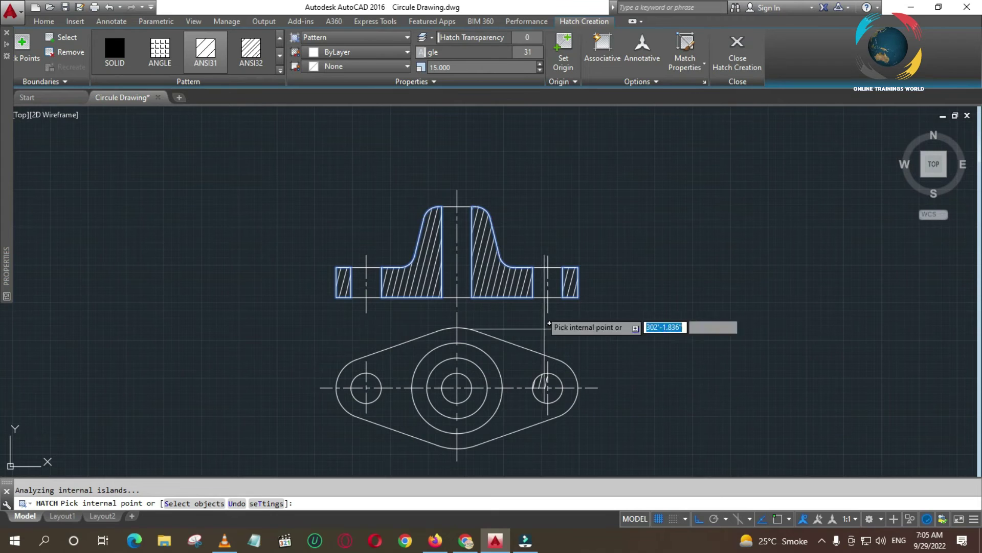
pyautogui.press('Escape')
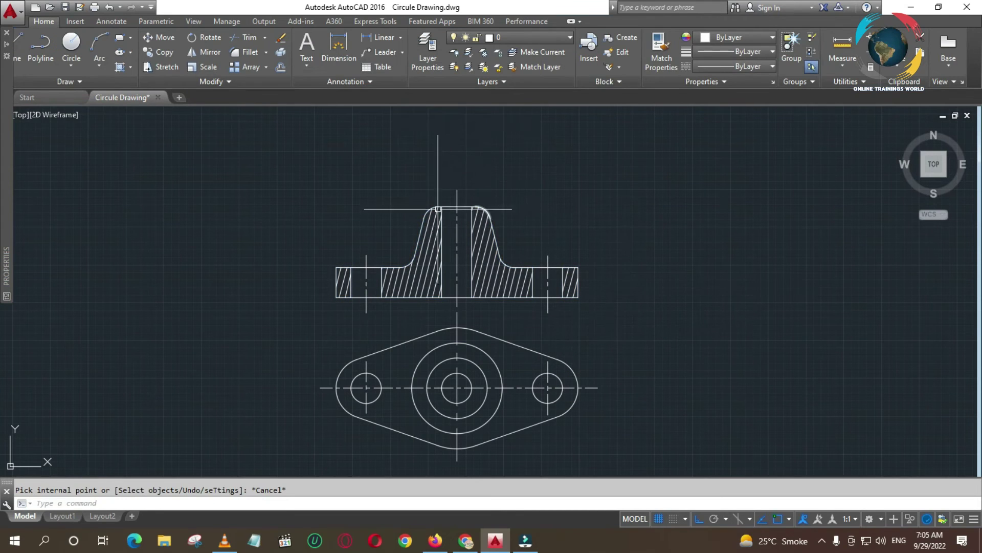
# Set the hatch angle to 0 and erase the existing hatch from the front view.
pyautogui.click(126, 68)
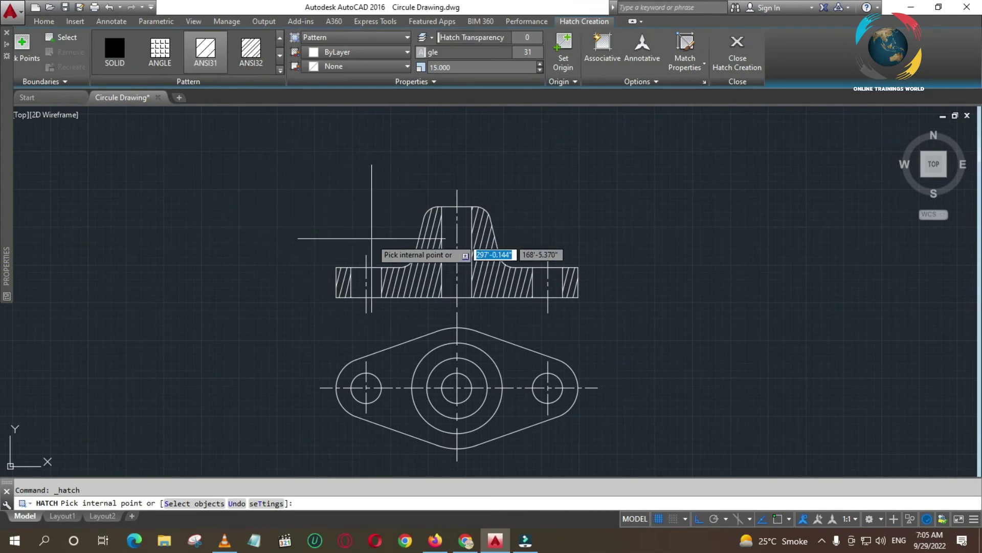
pyautogui.moveTo(429, 52); pyautogui.dragTo(364, 59)
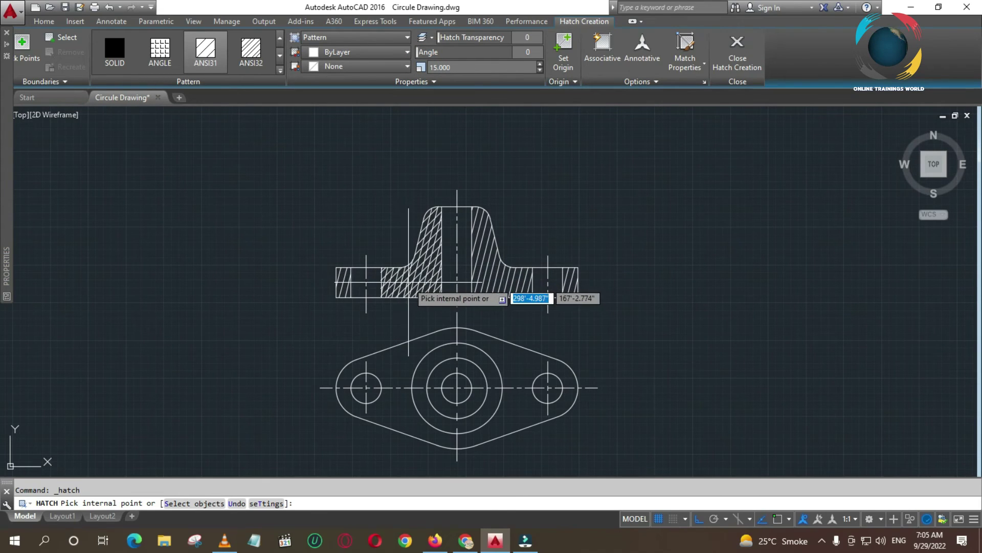
pyautogui.click(409, 281)
pyautogui.press('Return')
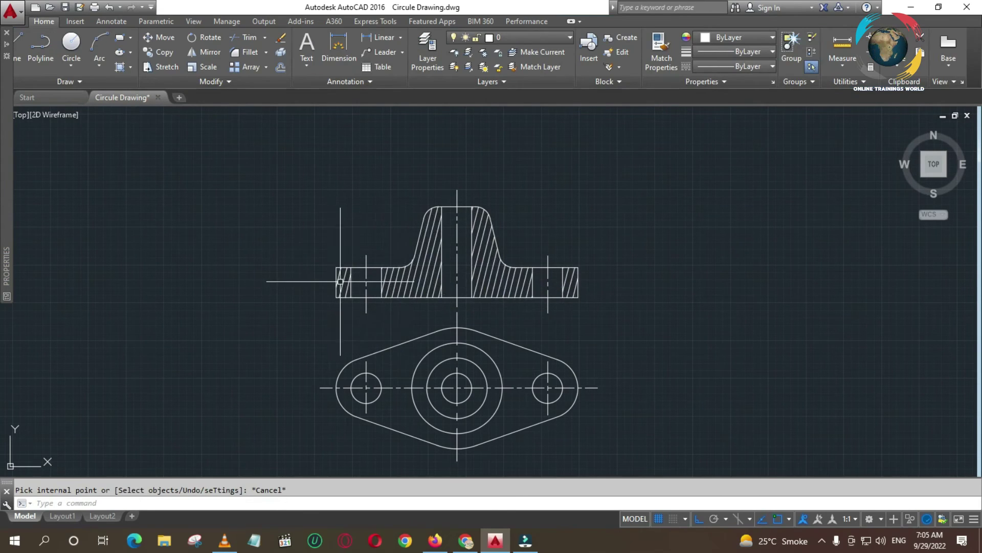
pyautogui.click(431, 288)
pyautogui.press('Delete')
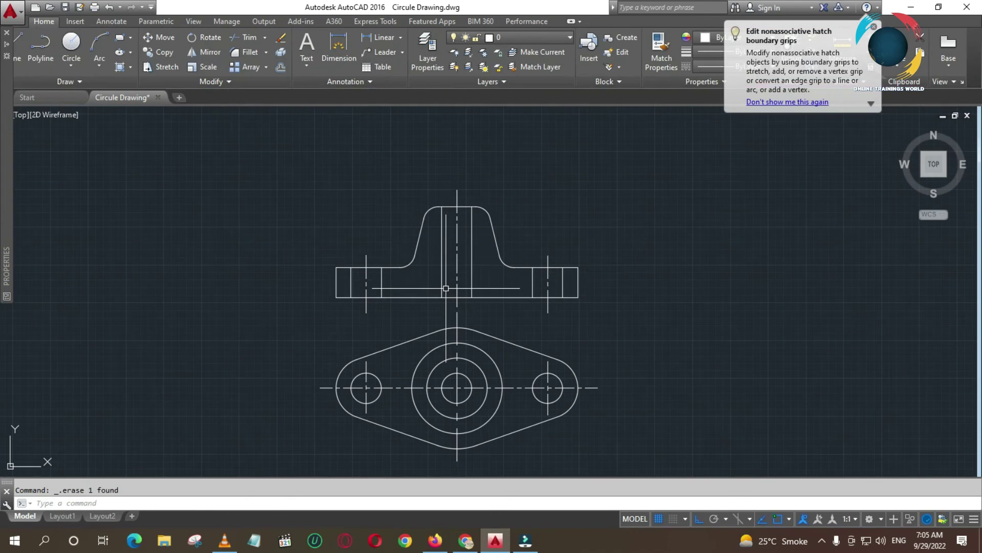
# Hatch the leftmost section area of the front view with ANSI31 at scale 5.
pyautogui.click(117, 69)
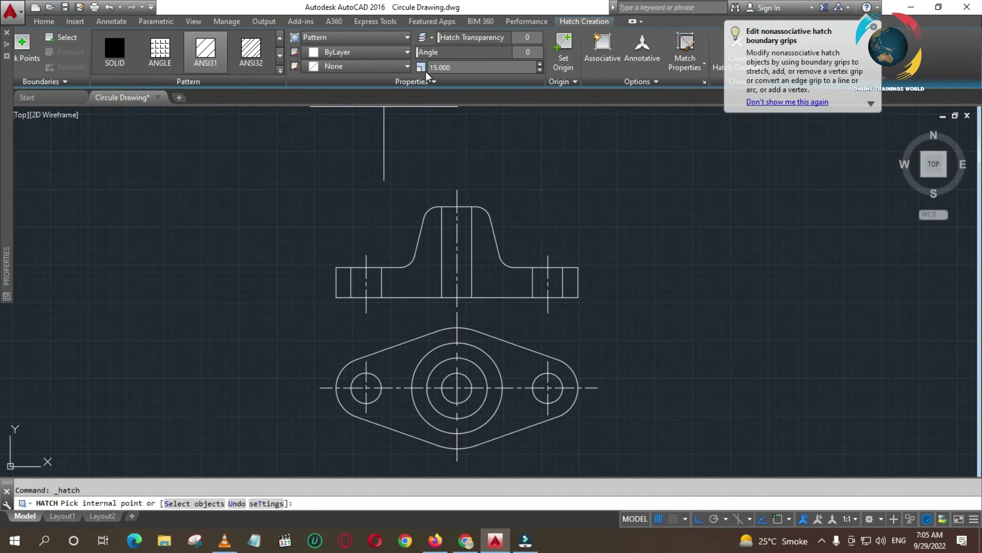
pyautogui.click(439, 68)
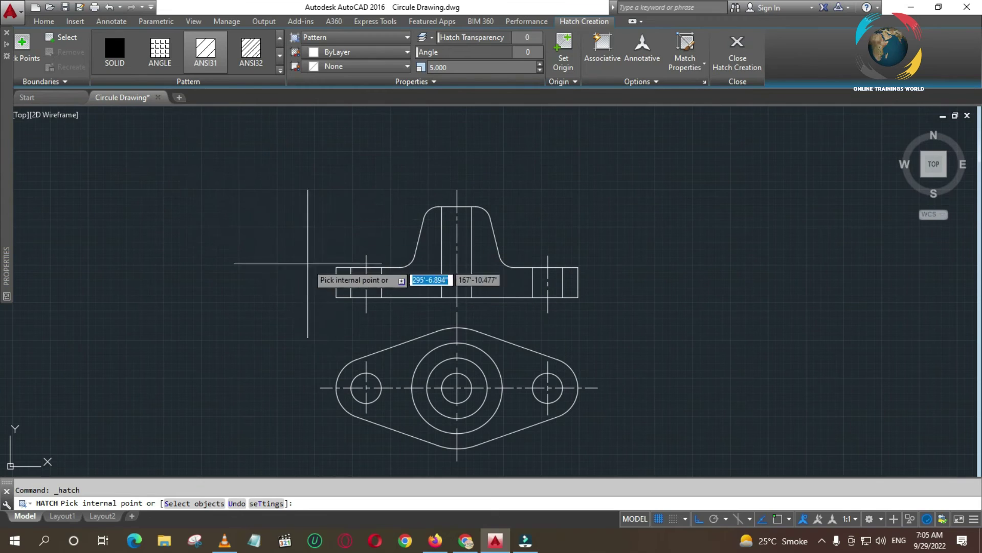
pyautogui.click(341, 287)
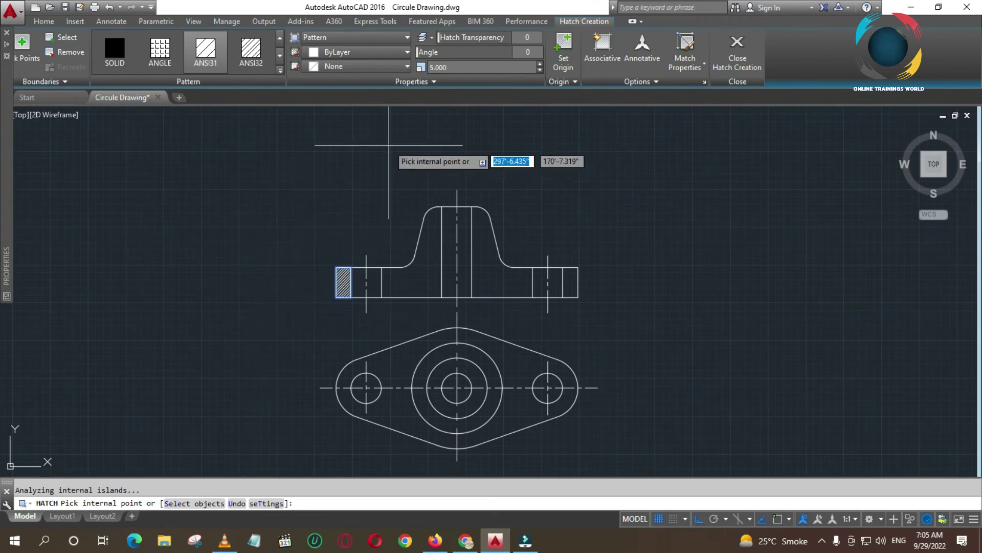
pyautogui.press('Escape')
pyautogui.press('Escape')
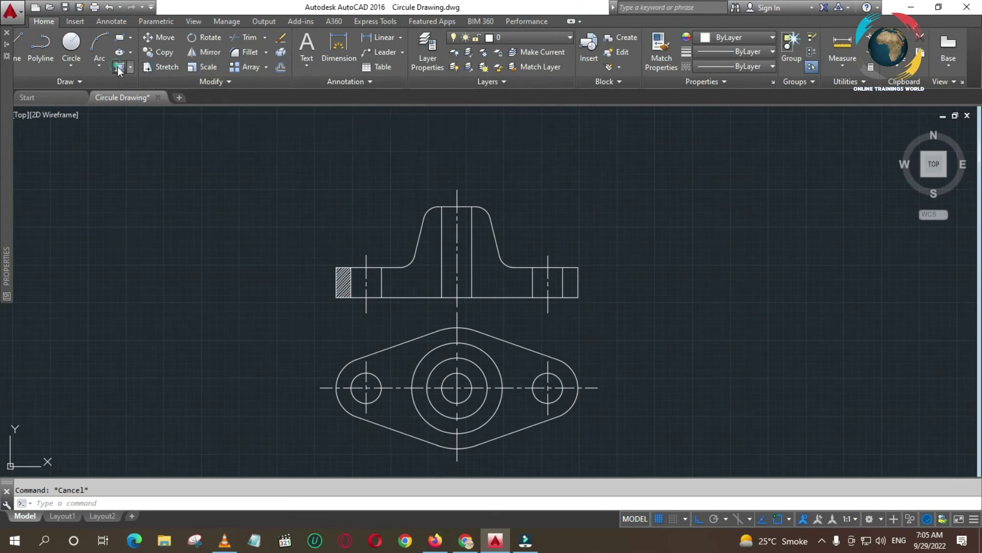
# Hatch the two central bodies and the rightmost section area of the front view with ANSI31 at scale 10.
pyautogui.click(121, 67)
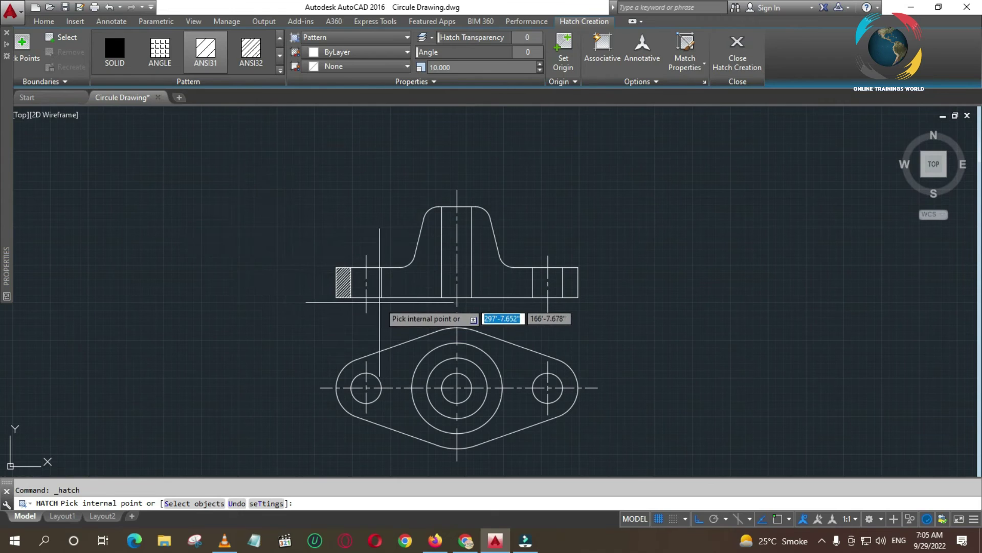
pyautogui.click(406, 281)
pyautogui.click(510, 285)
pyautogui.click(570, 278)
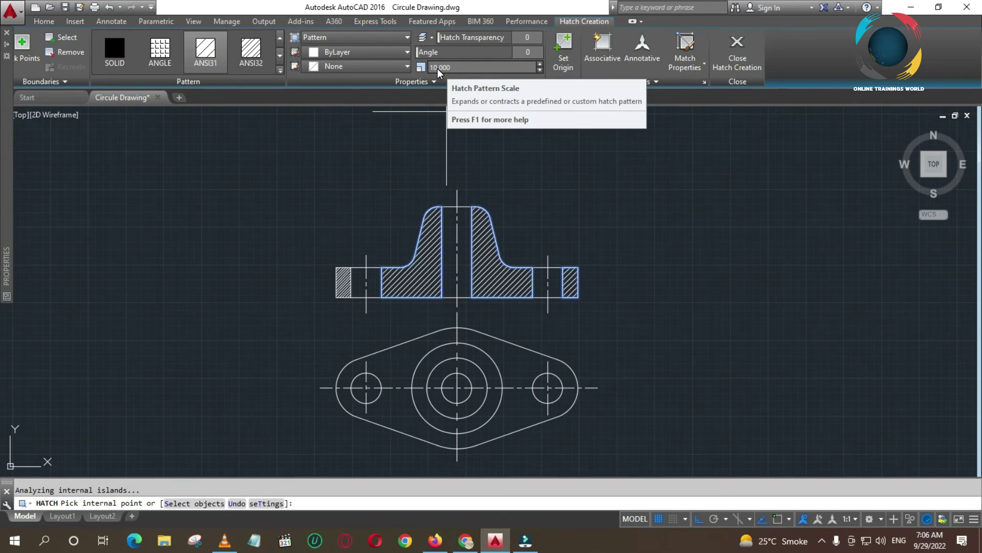
pyautogui.press('Escape')
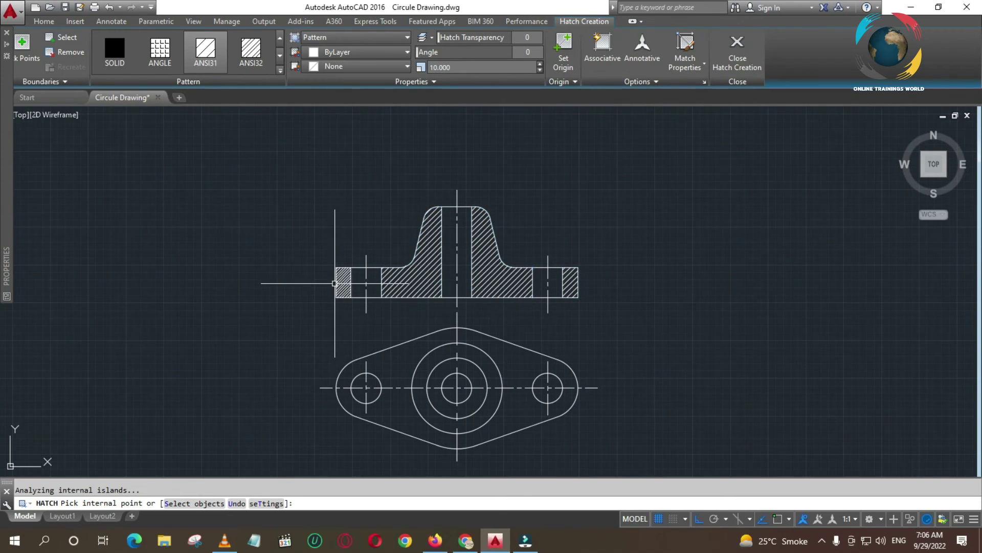
# Erase the hatch covering the central and rightmost section areas of the front view.
pyautogui.click(343, 282)
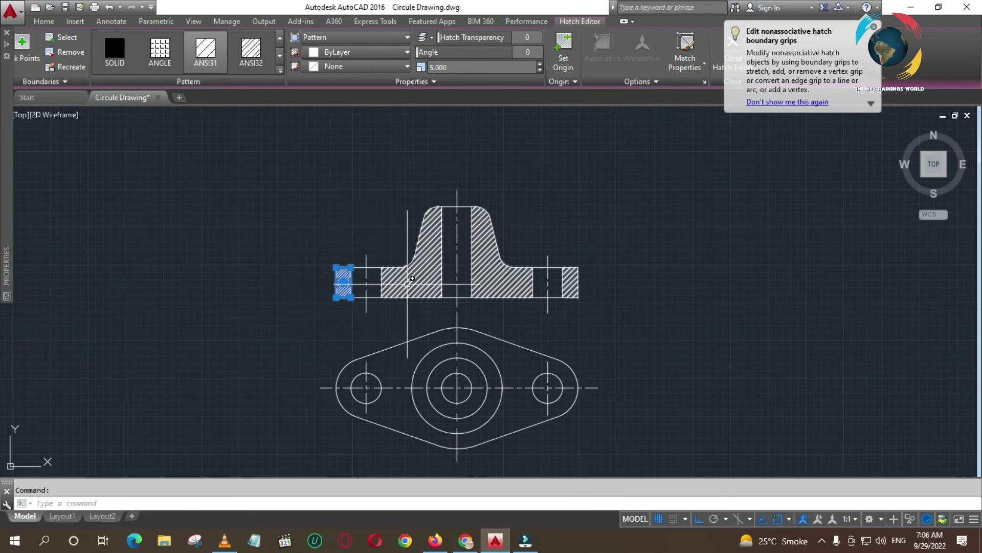
pyautogui.press('Escape')
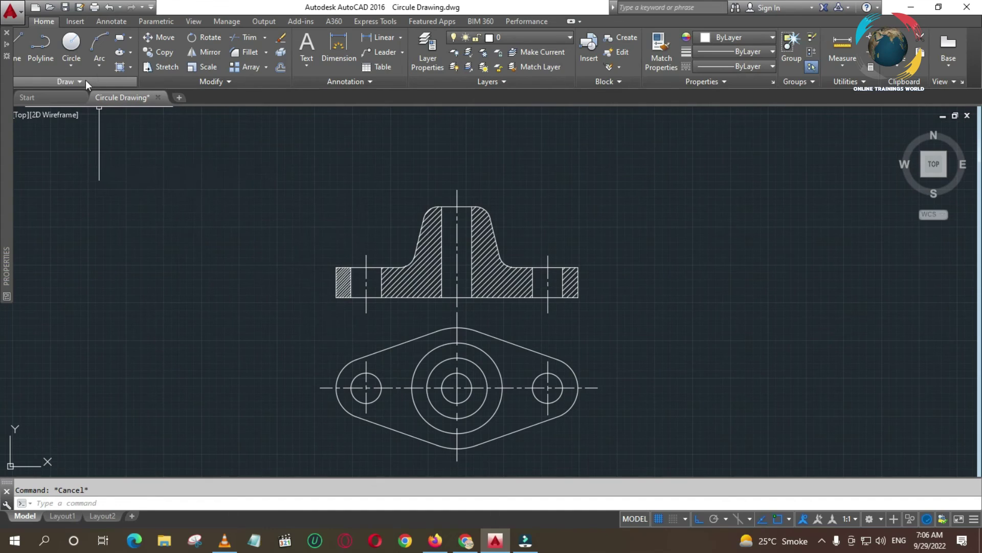
pyautogui.click(120, 67)
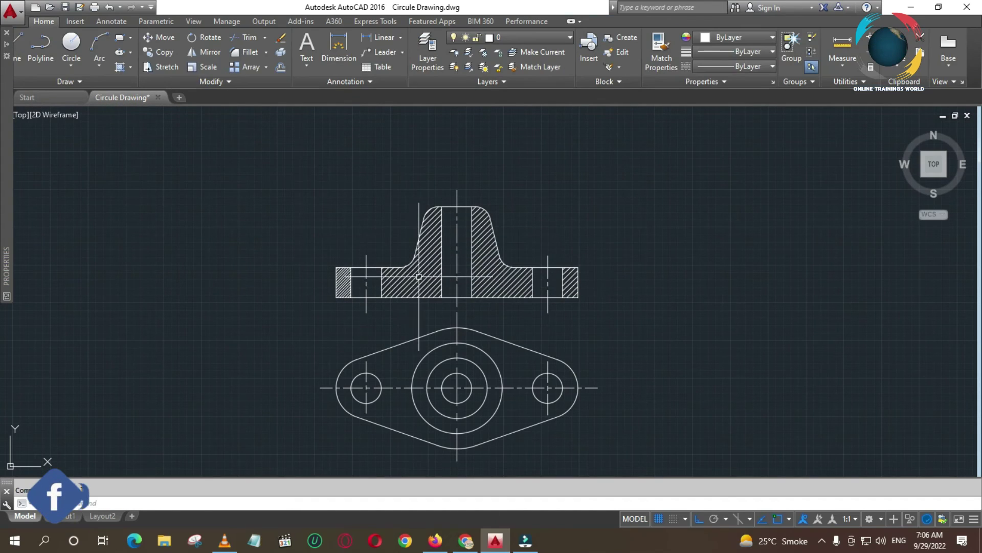
pyautogui.click(420, 276)
pyautogui.press('Delete')
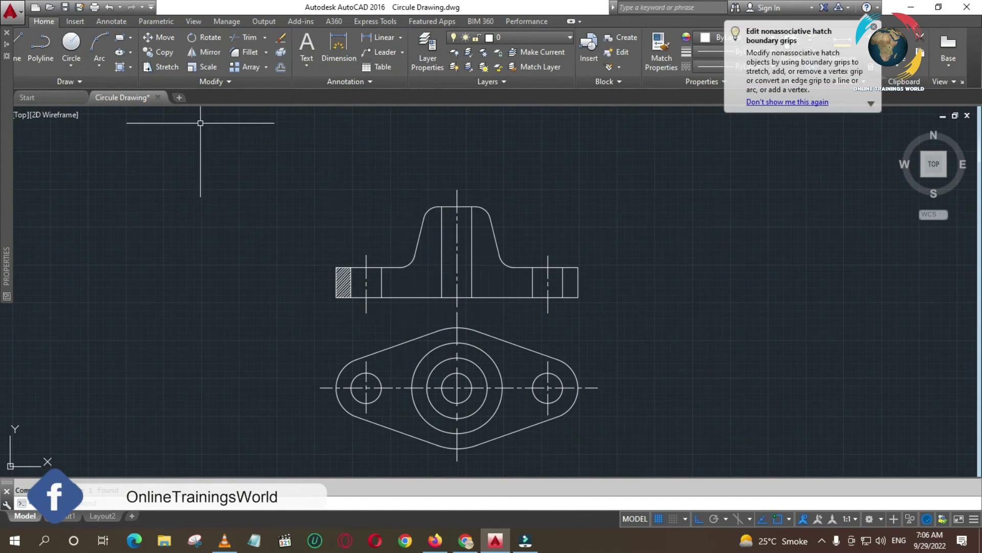
# Hatch the central body left of the bore in the front view with ANSI31 at angle 12 and scale 10.
pyautogui.click(119, 67)
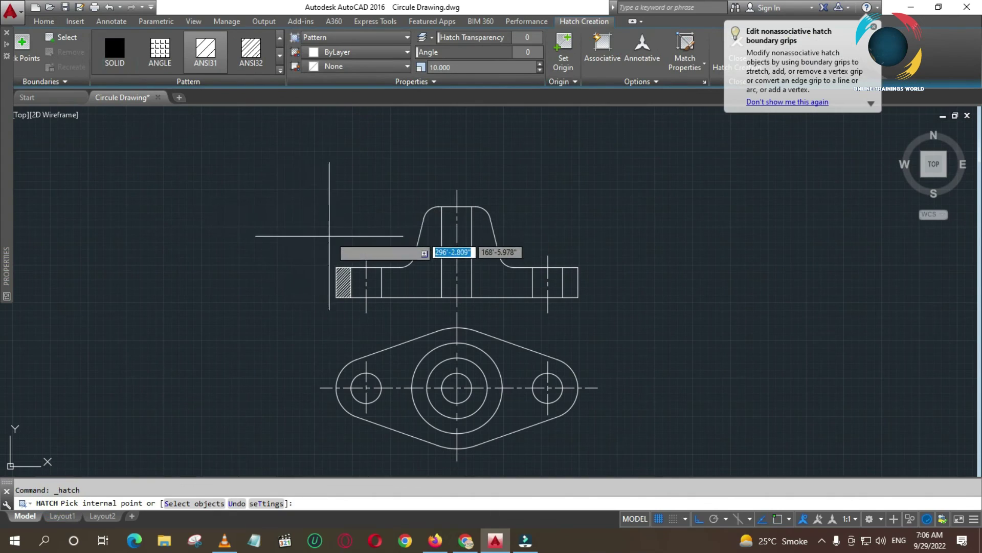
pyautogui.press('Escape')
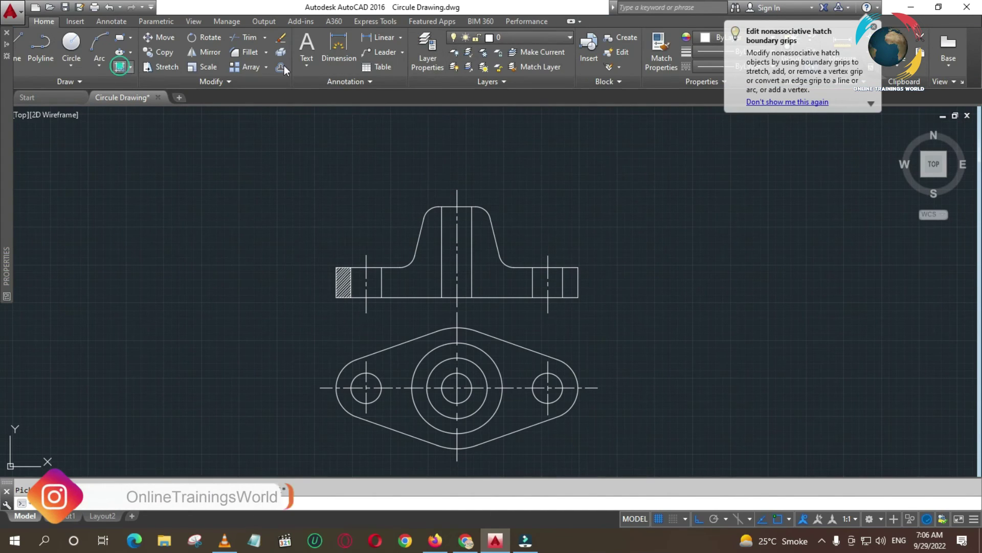
pyautogui.click(123, 67)
pyautogui.click(420, 54)
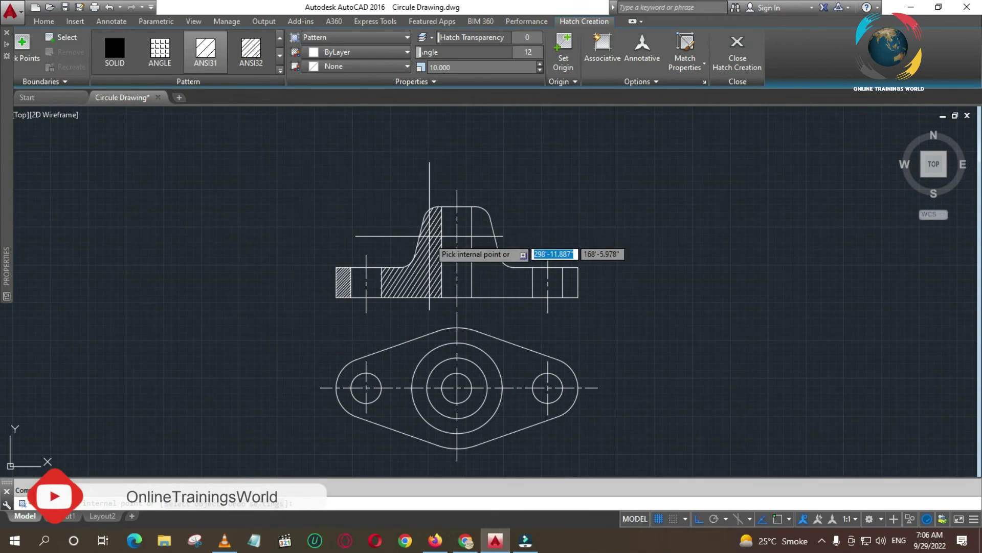
pyautogui.click(428, 259)
pyautogui.press('Escape')
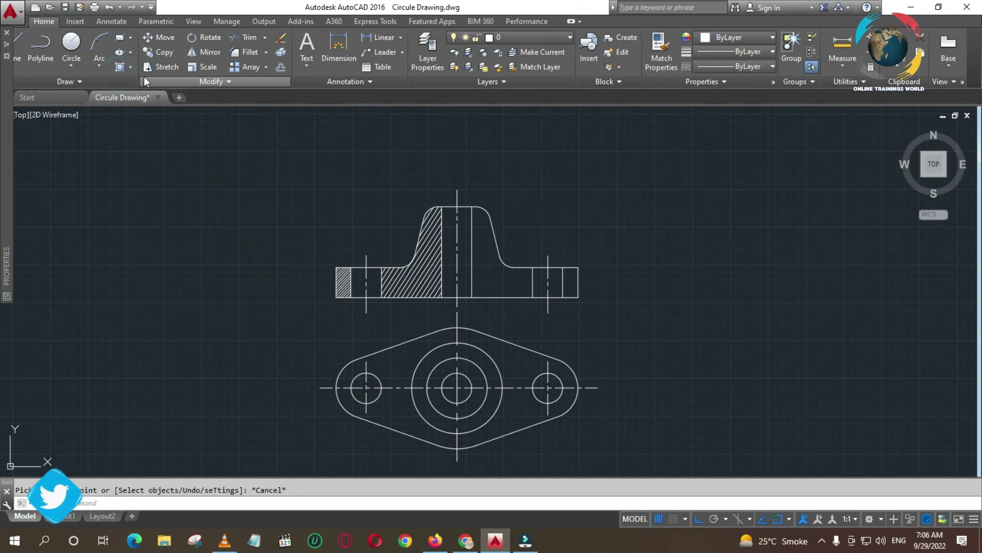
# Hatch the central body right of the bore with ANSI31 at scale 10, trying angle 41 before setting it to 0.
pyautogui.click(120, 68)
pyautogui.click(422, 52)
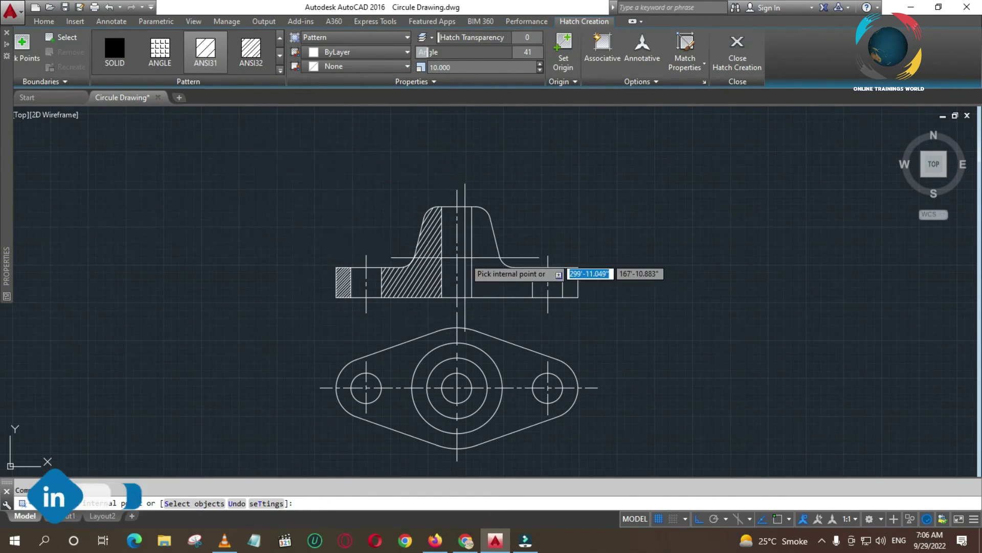
pyautogui.click(504, 288)
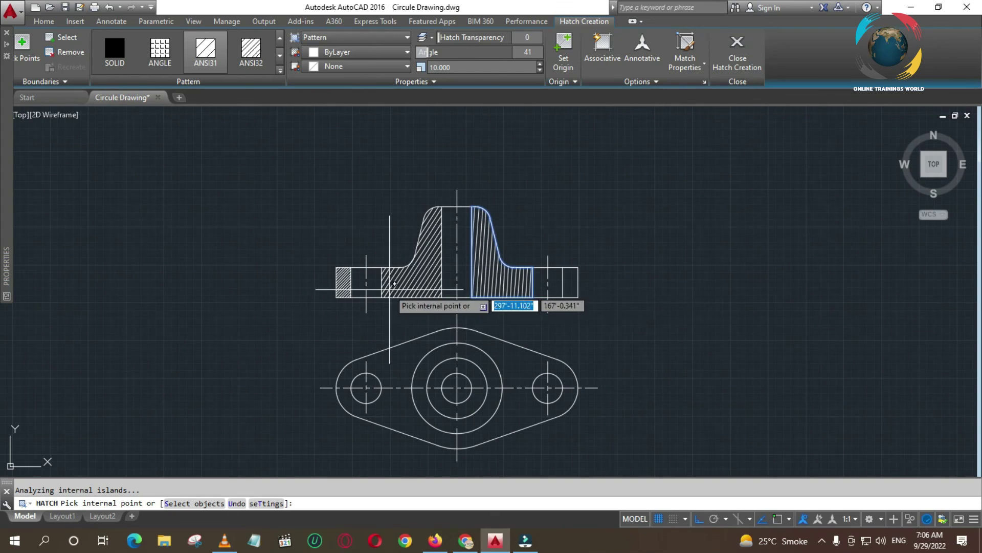
pyautogui.moveTo(476, 48); pyautogui.dragTo(467, 47)
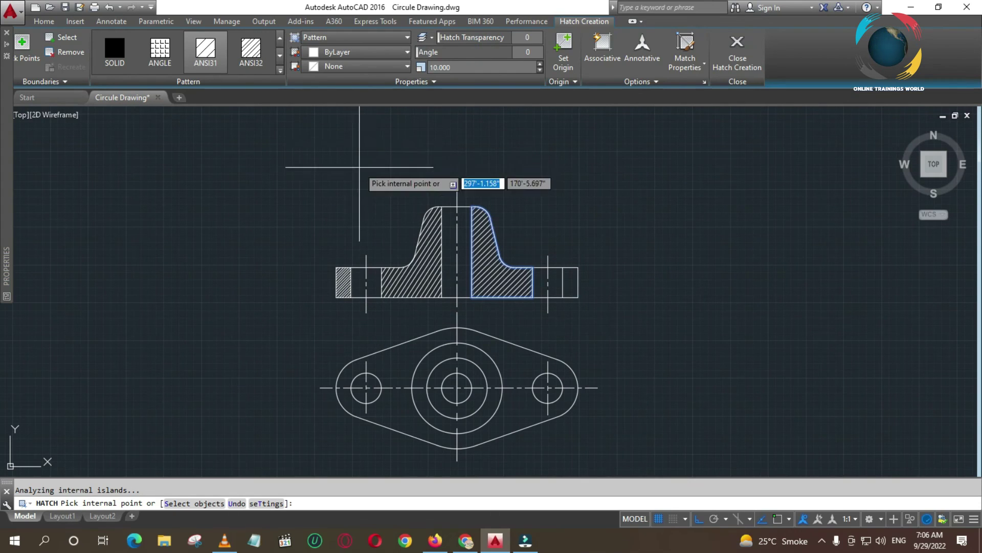
pyautogui.press('Escape')
# Erase the hatches from both central bodies and the leftmost section area of the front view.
pyautogui.click(417, 266)
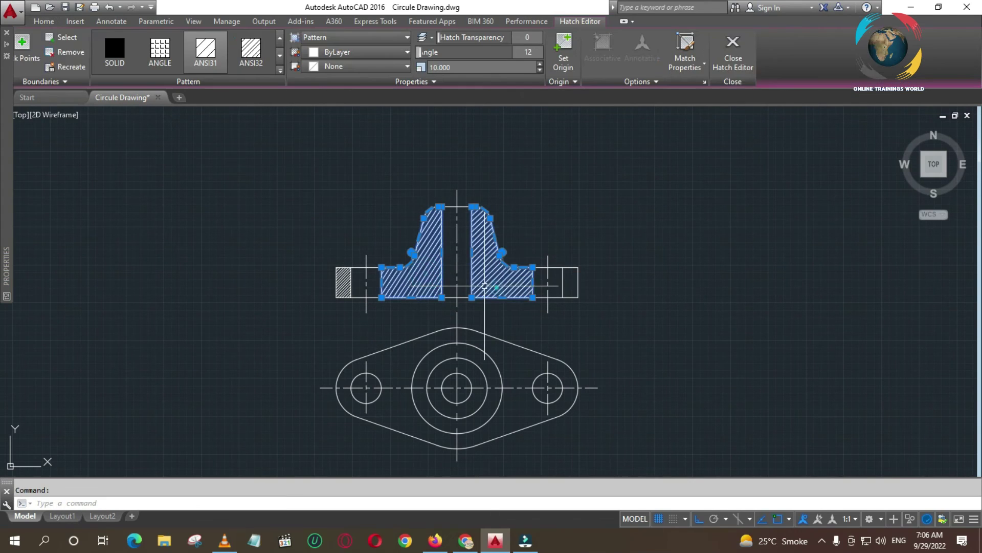
pyautogui.press('Delete')
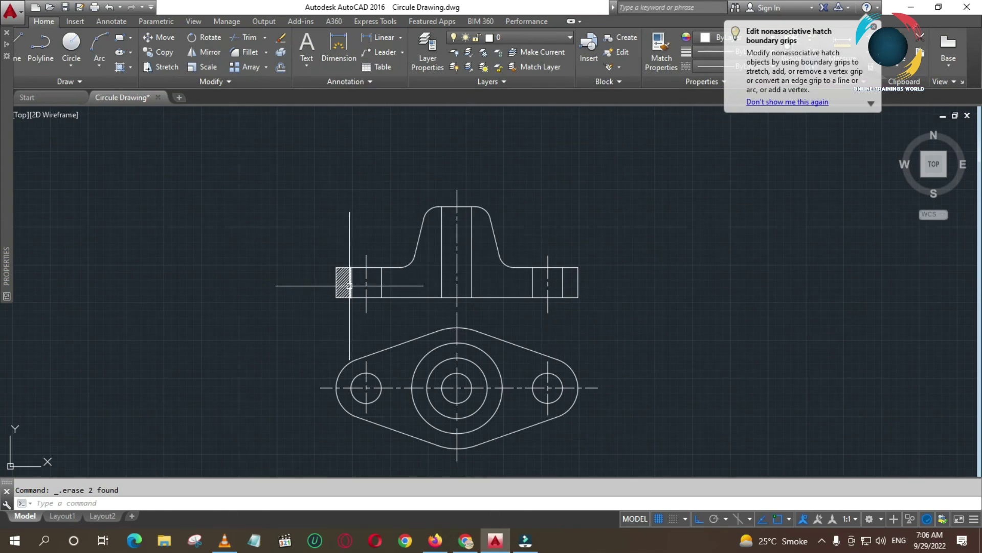
pyautogui.click(344, 284)
pyautogui.press('Delete')
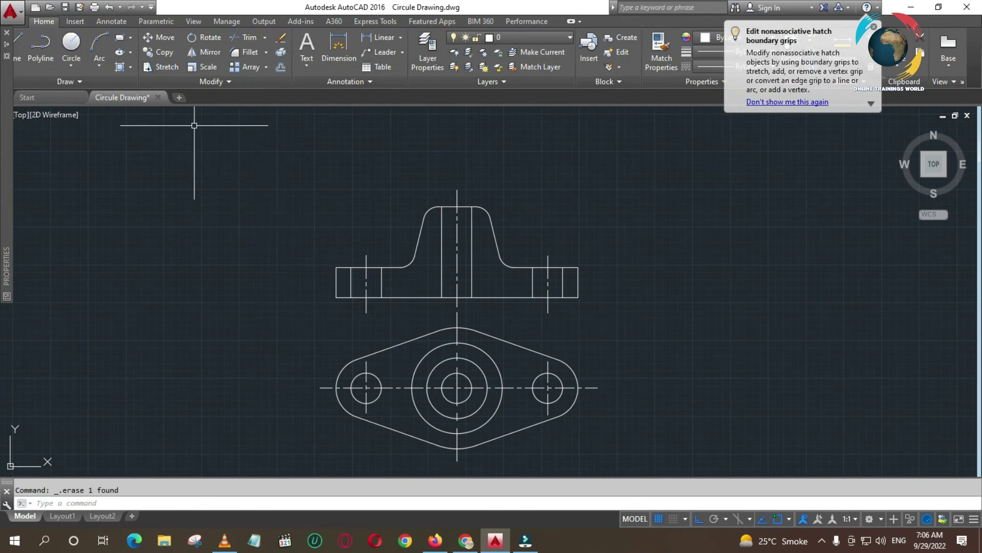
# Hatch all four cut section areas of the front view with ANSI31 at angle 0 and scale 10, and save the drawing.
pyautogui.click(120, 68)
pyautogui.click(343, 282)
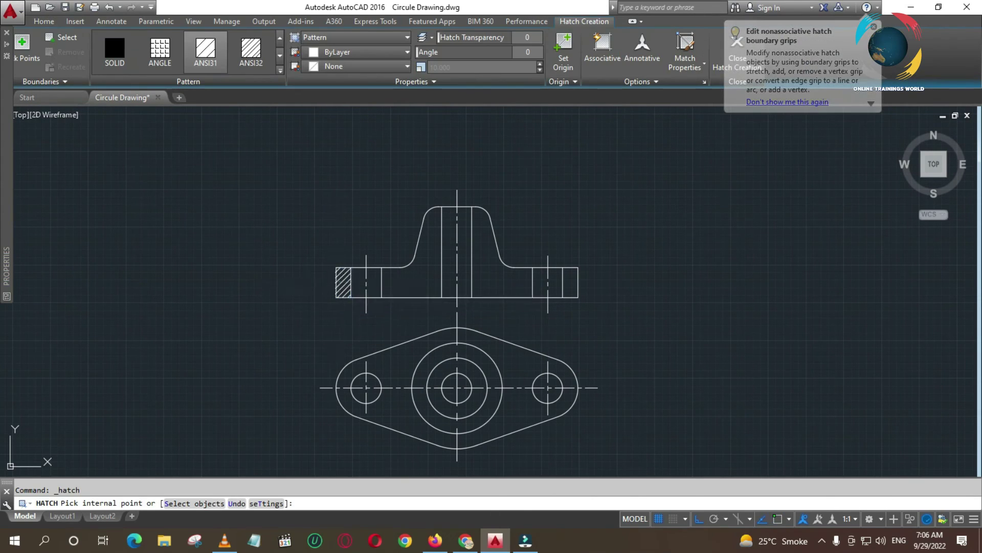
pyautogui.click(402, 285)
pyautogui.click(501, 281)
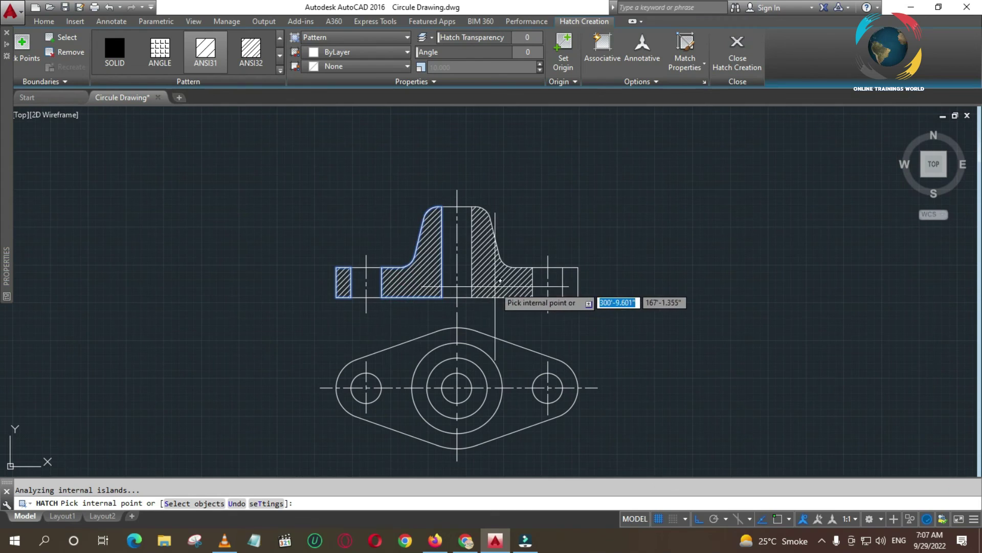
pyautogui.click(572, 294)
pyautogui.press('Escape')
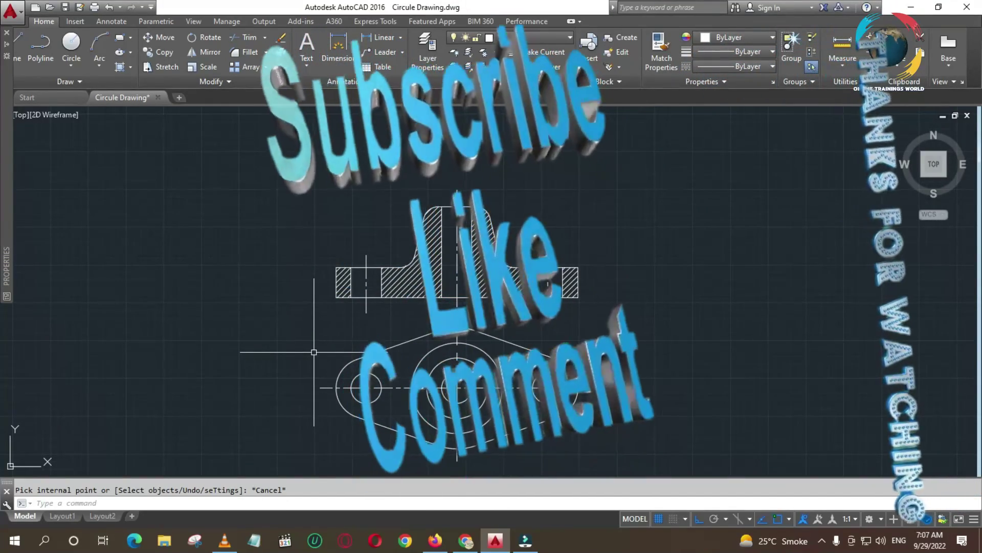
pyautogui.hotkey('ctrl', 's')
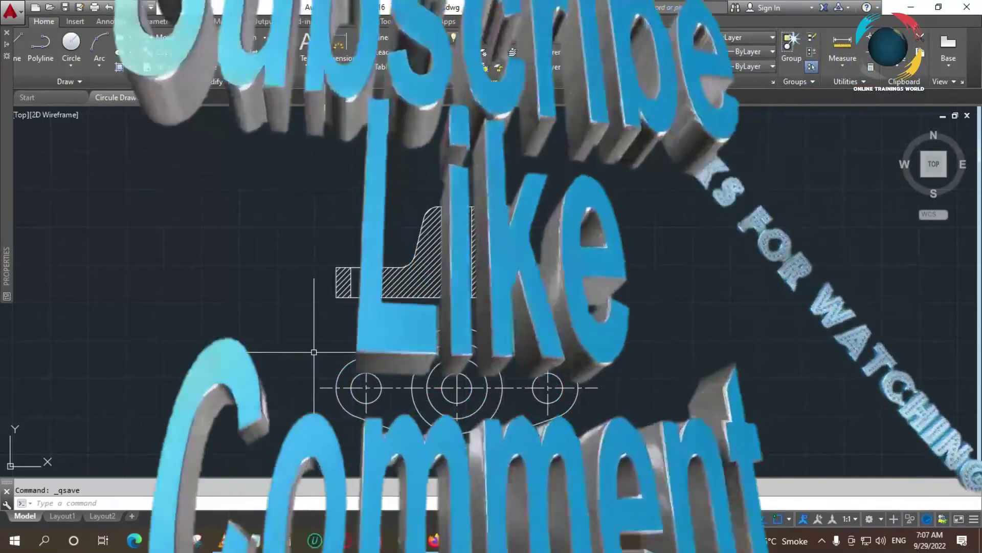